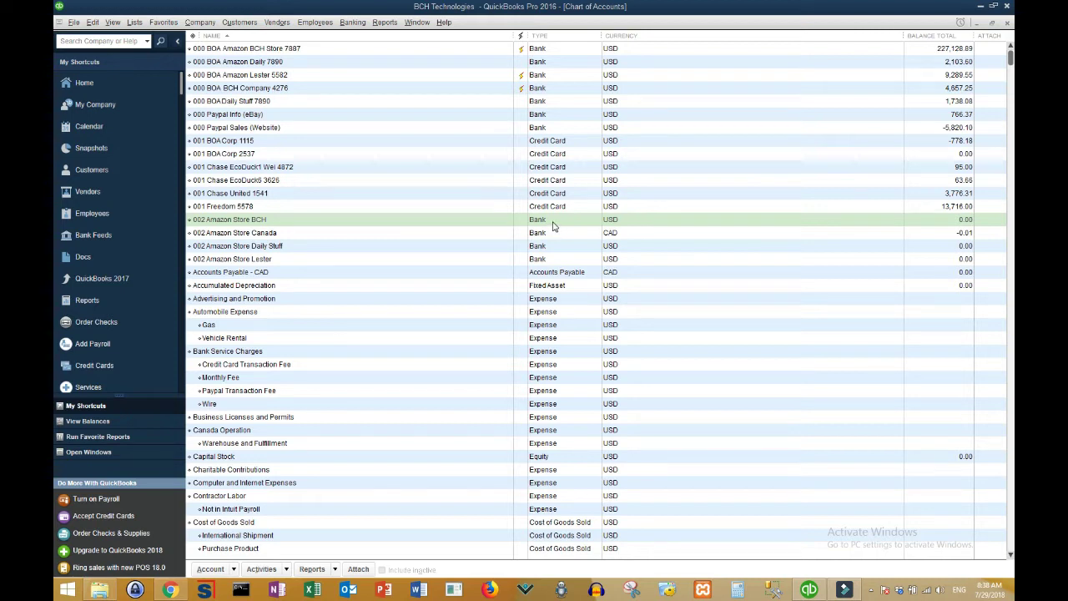
- Open the 002 Amazon Store BCH register from its Chart of Accounts row
click(442, 221)
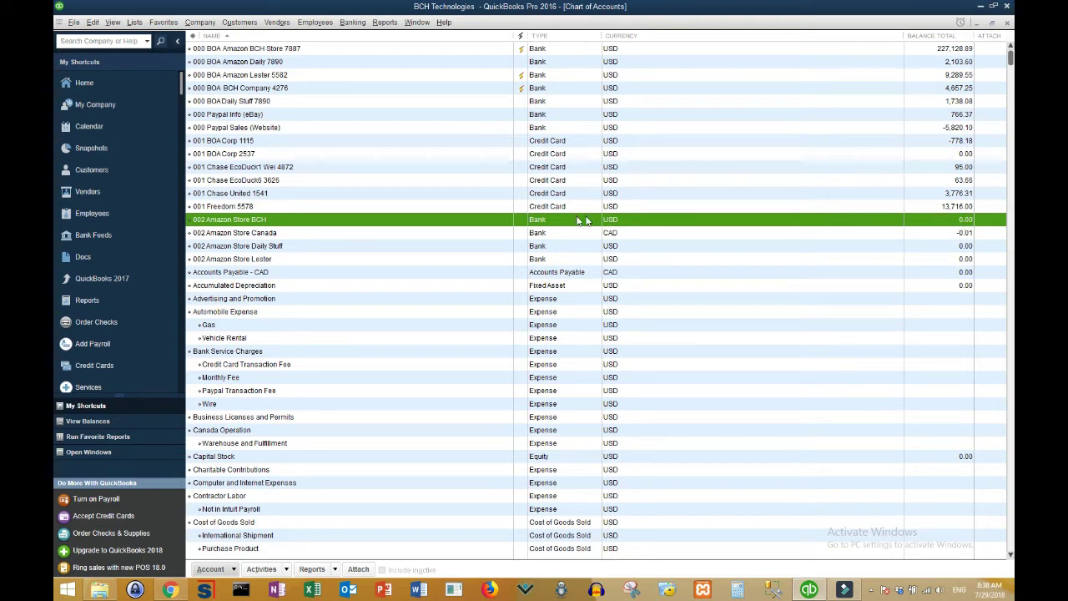
double_click(508, 224)
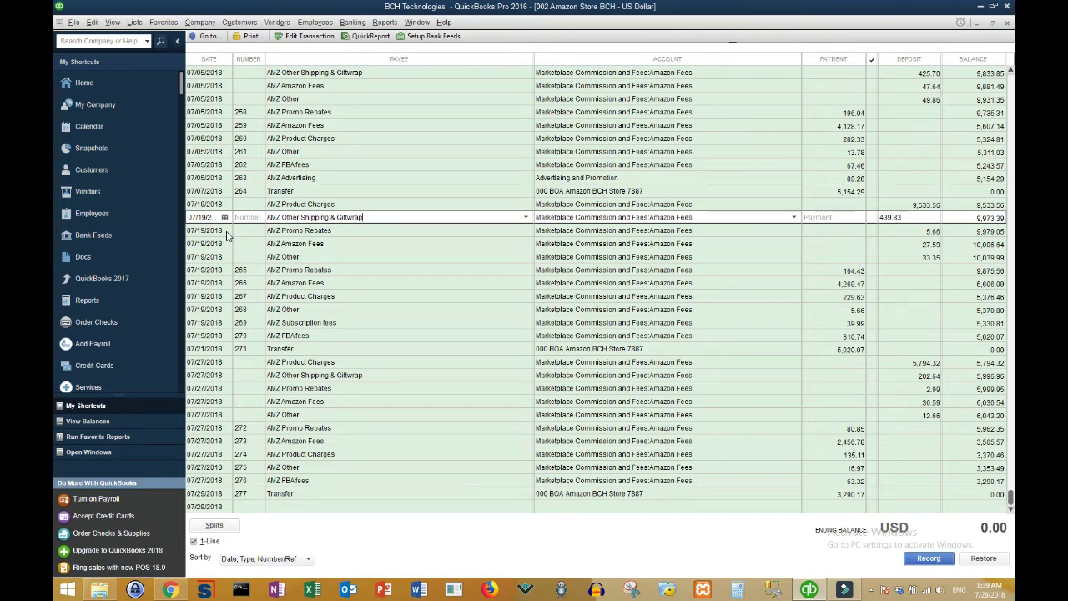
- Review the 07/19 AMZ Product Charges, 07/21 Transfer and FBA fees 270 entries, then minimize QuickBooks
click(286, 204)
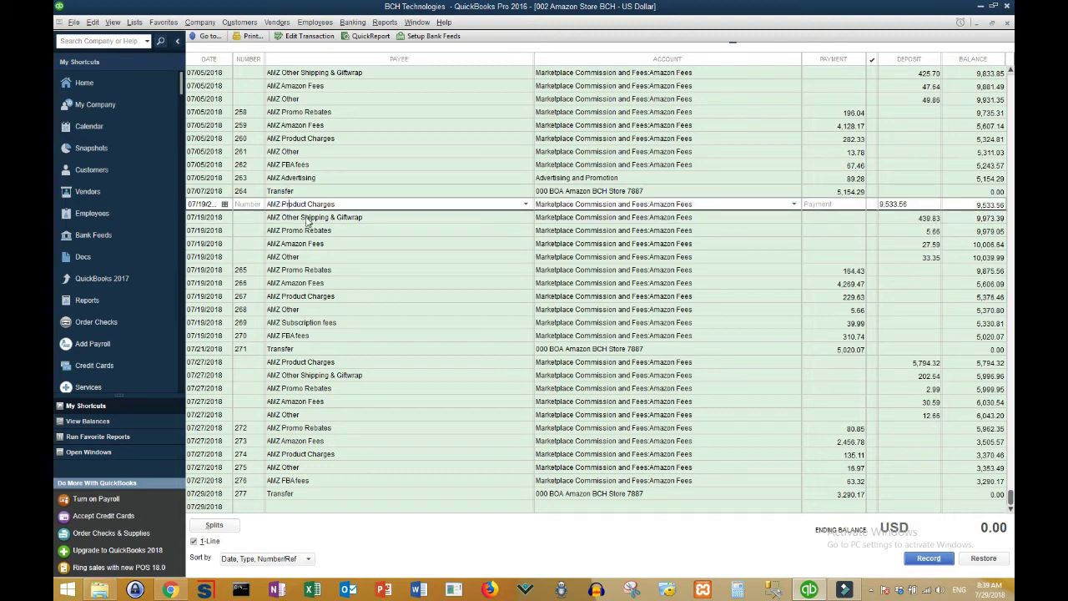
click(295, 350)
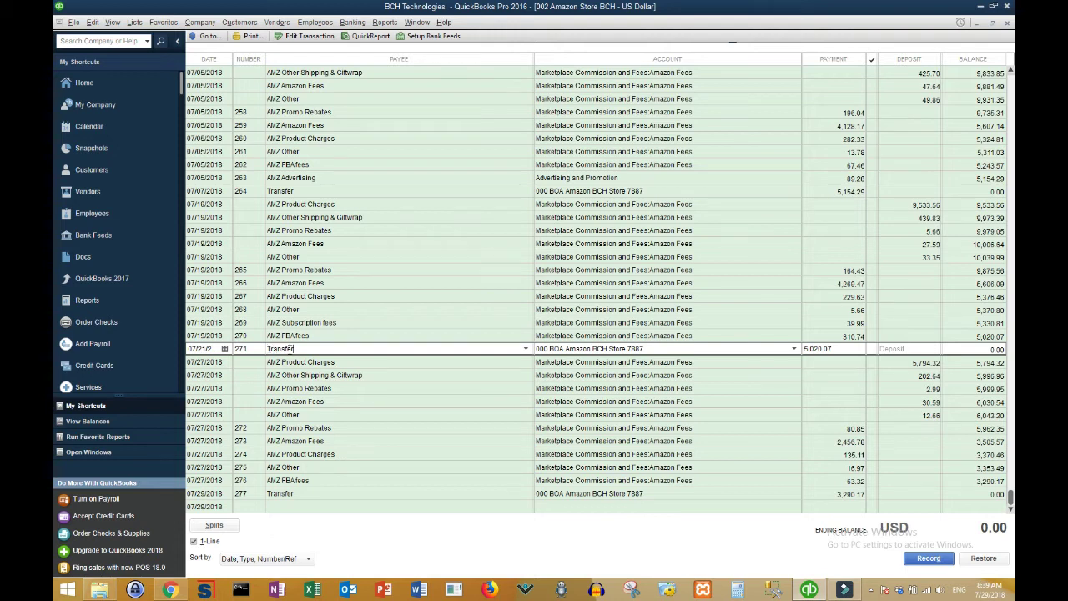
click(626, 348)
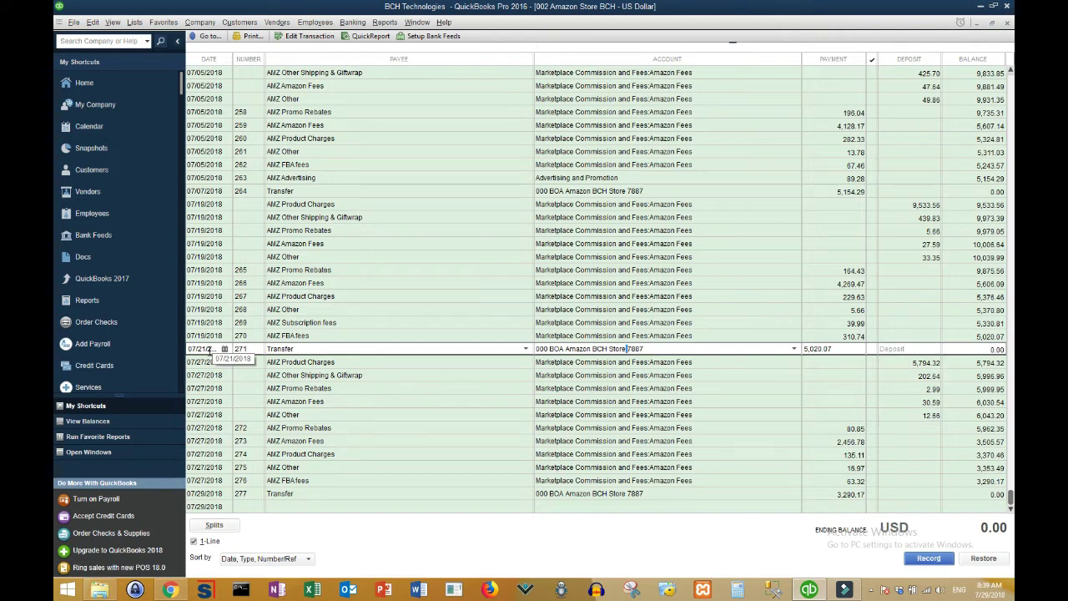
click(989, 336)
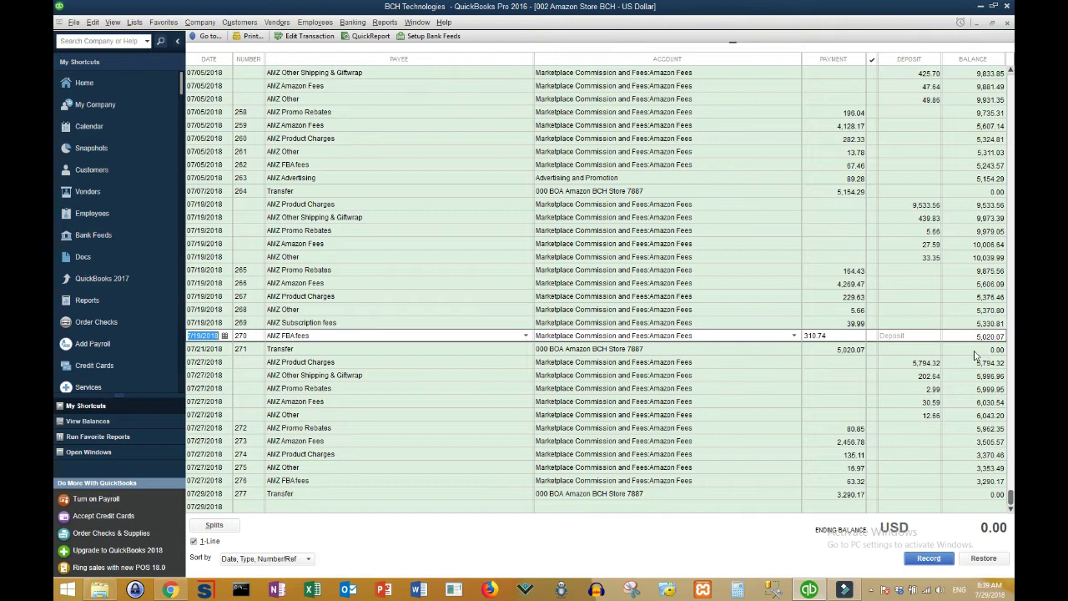
click(859, 350)
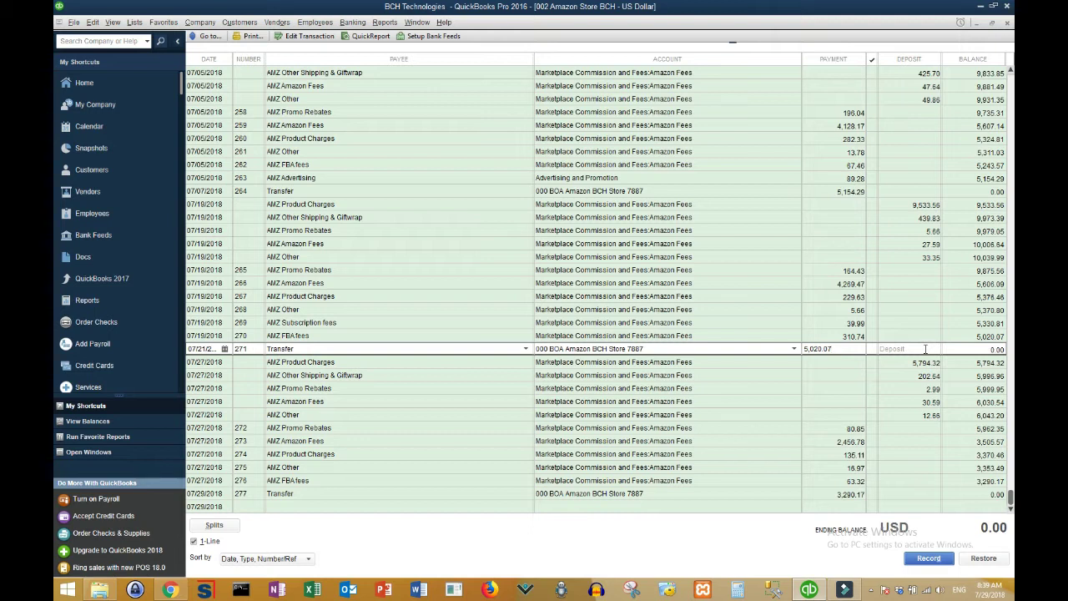
click(808, 589)
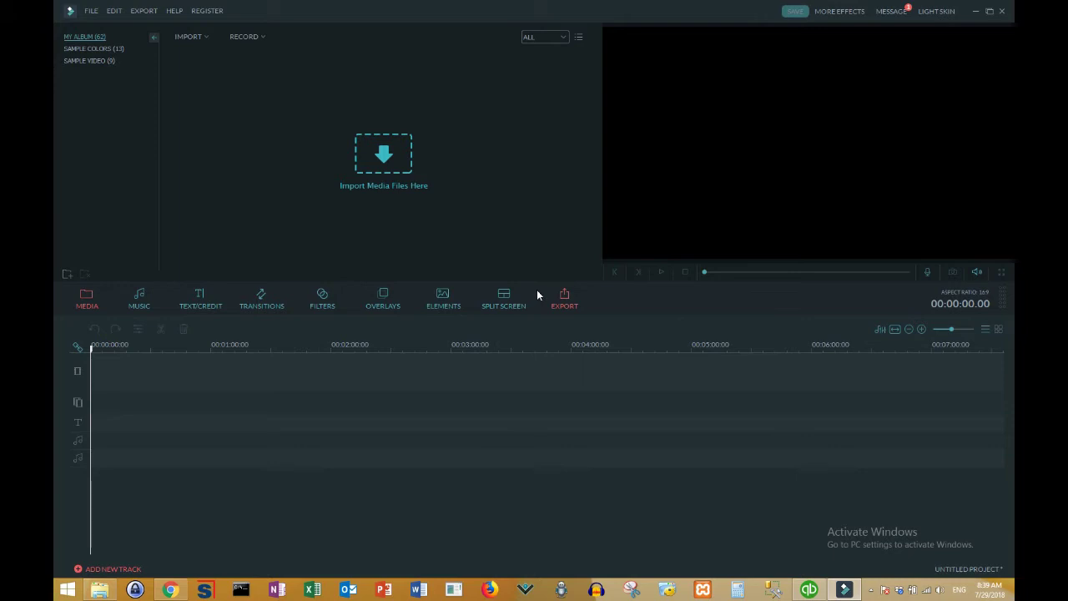
- Leave Filmora and bring up the Amazon Seller Central dashboard in Chrome
click(871, 590)
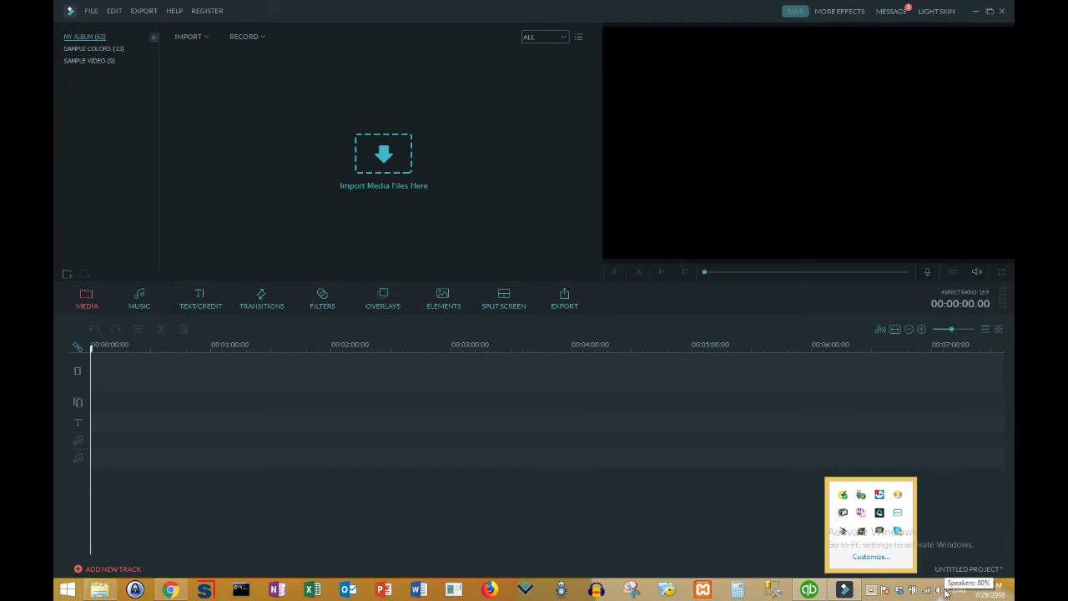
click(927, 554)
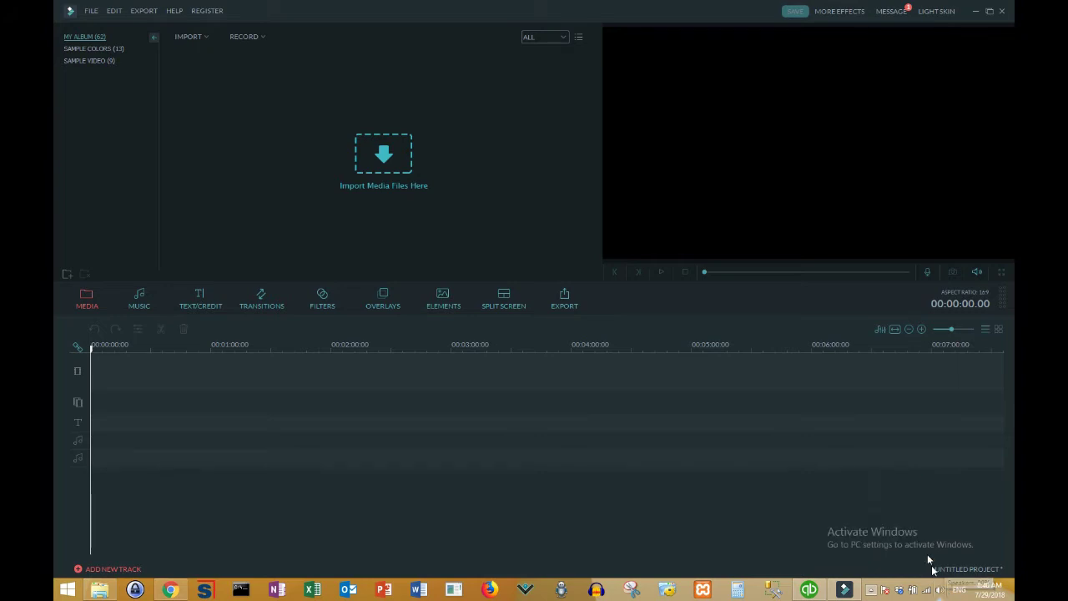
click(844, 590)
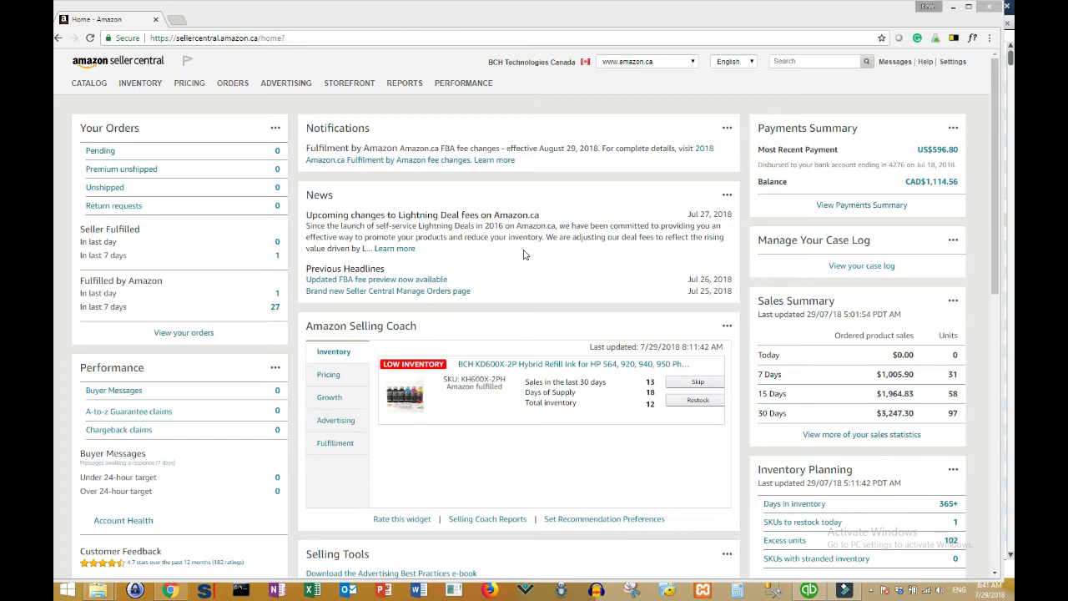
- Go to Reports > Payments and jump to page 4 of past statements
mouse_move(238, 88)
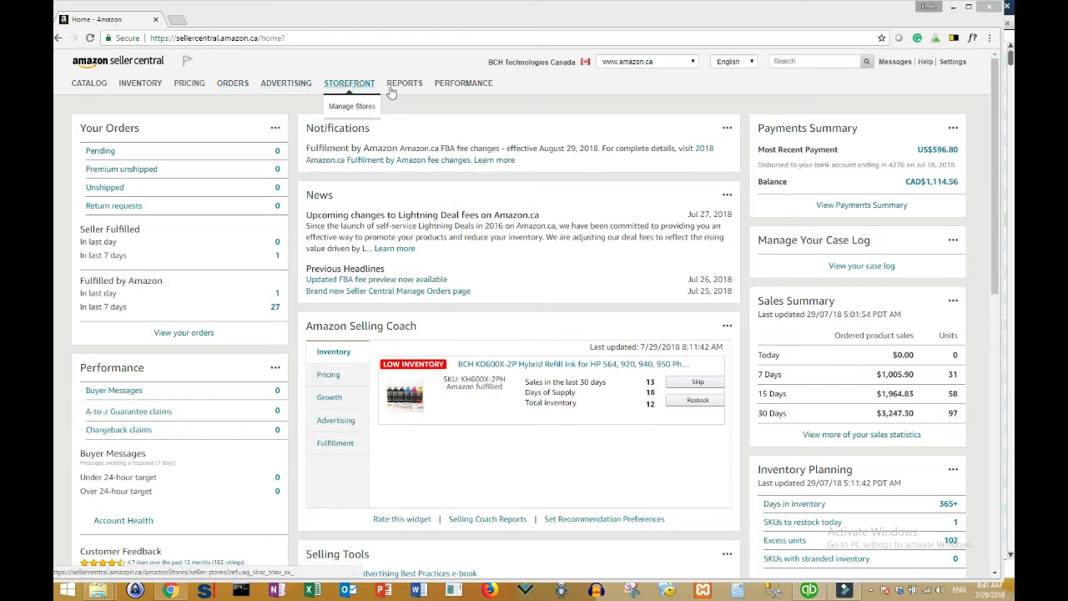
mouse_move(396, 86)
click(414, 107)
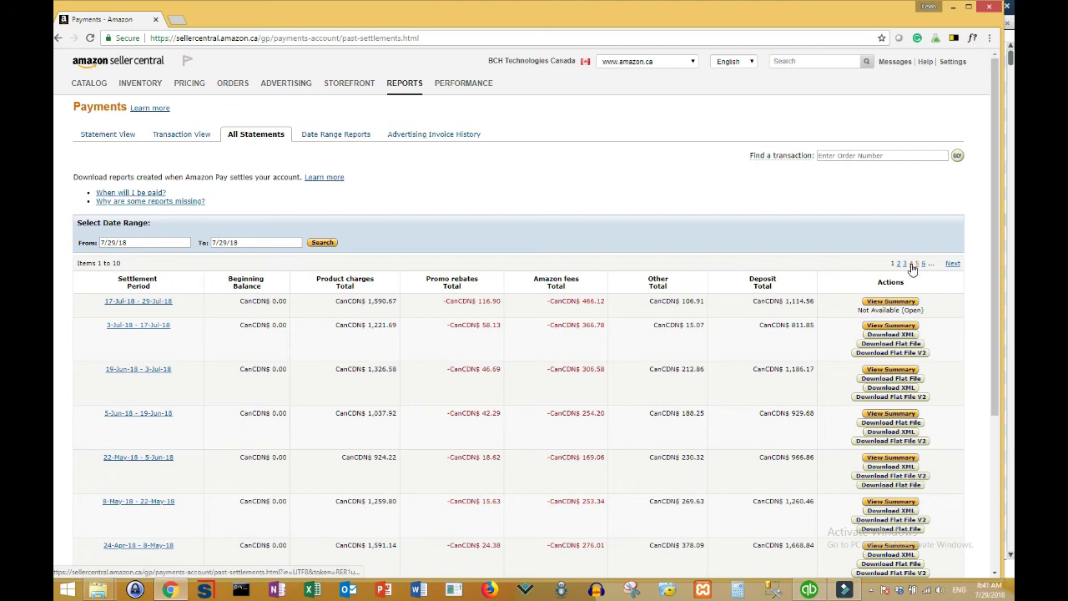
click(911, 264)
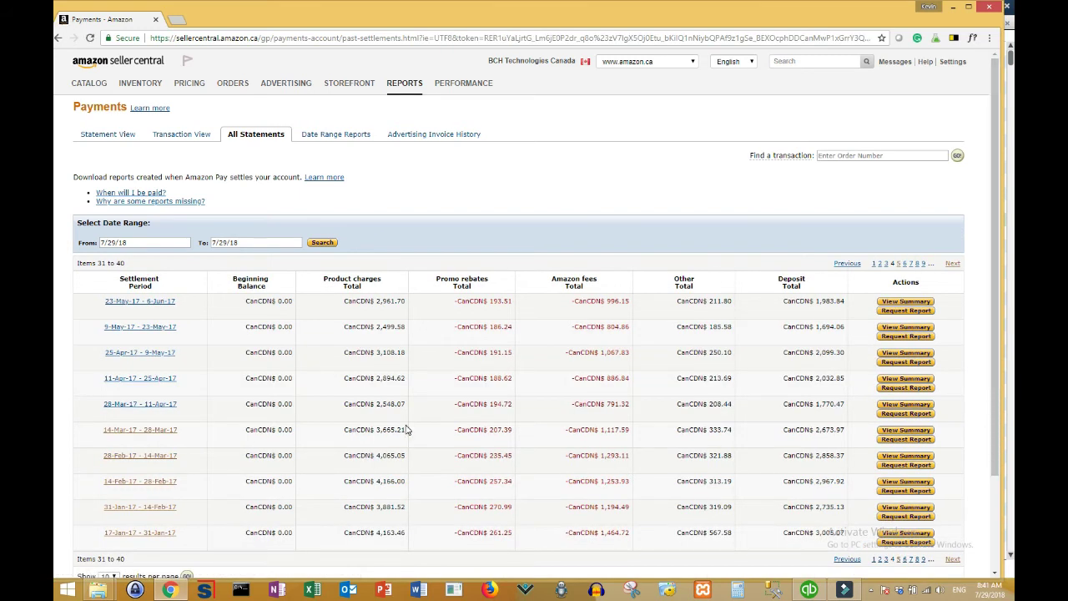
- Open the 28-Mar-17 – 11-Apr-17 statement and scroll to its US$1,294.91 conversion
click(164, 406)
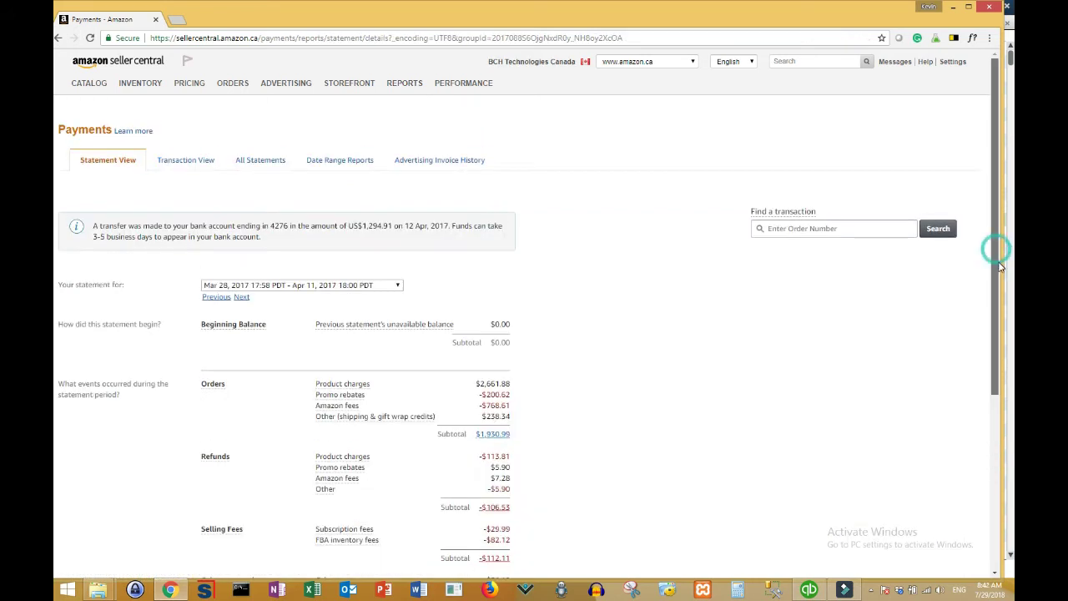
drag(997, 251, 990, 392)
scroll(990, 392, down, 1)
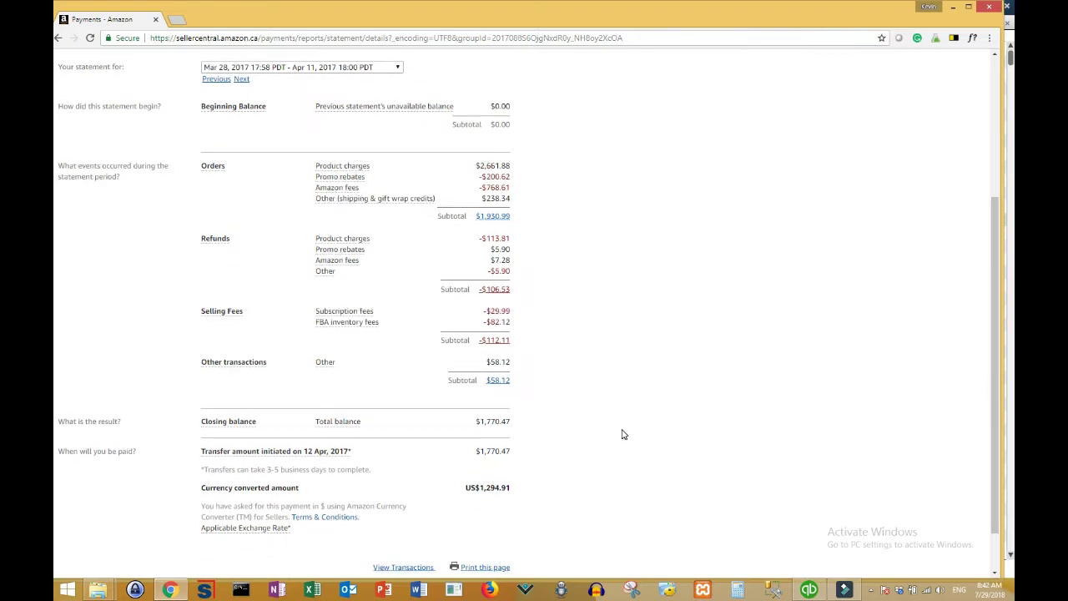
- Divide 1294.91 by 1770.47 in Calculator (≈0.7314), then return to QuickBooks
key(alt+Tab)
text(17)
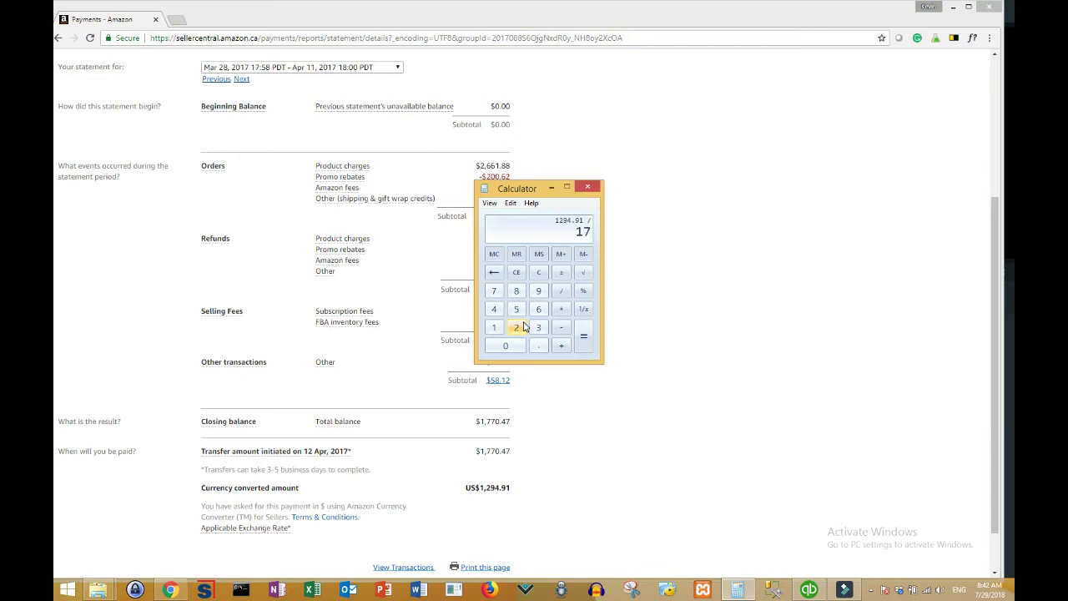
text(70.47)
key(Return)
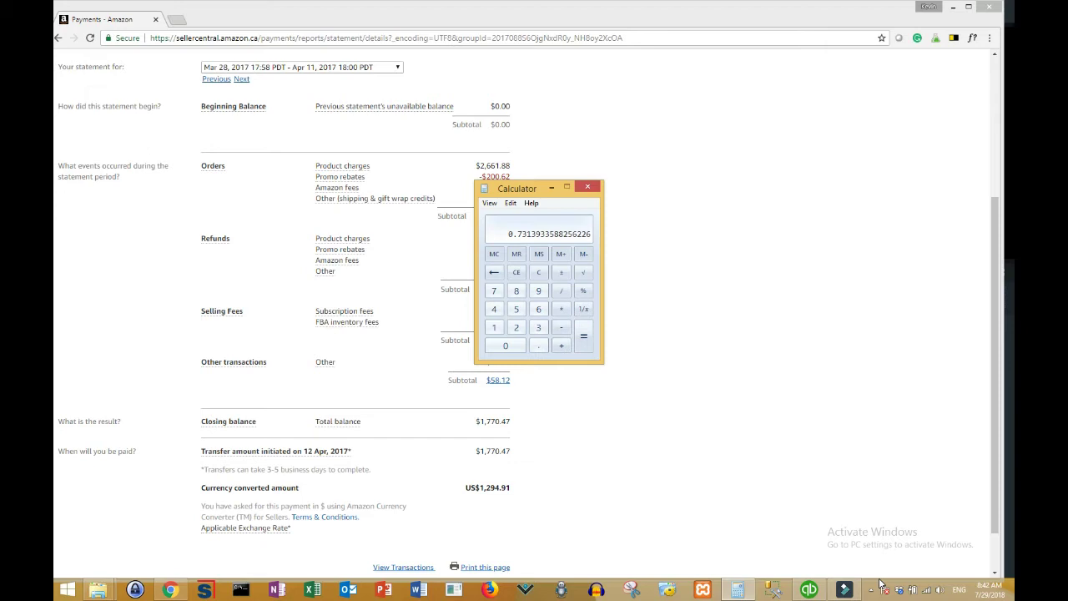
click(808, 590)
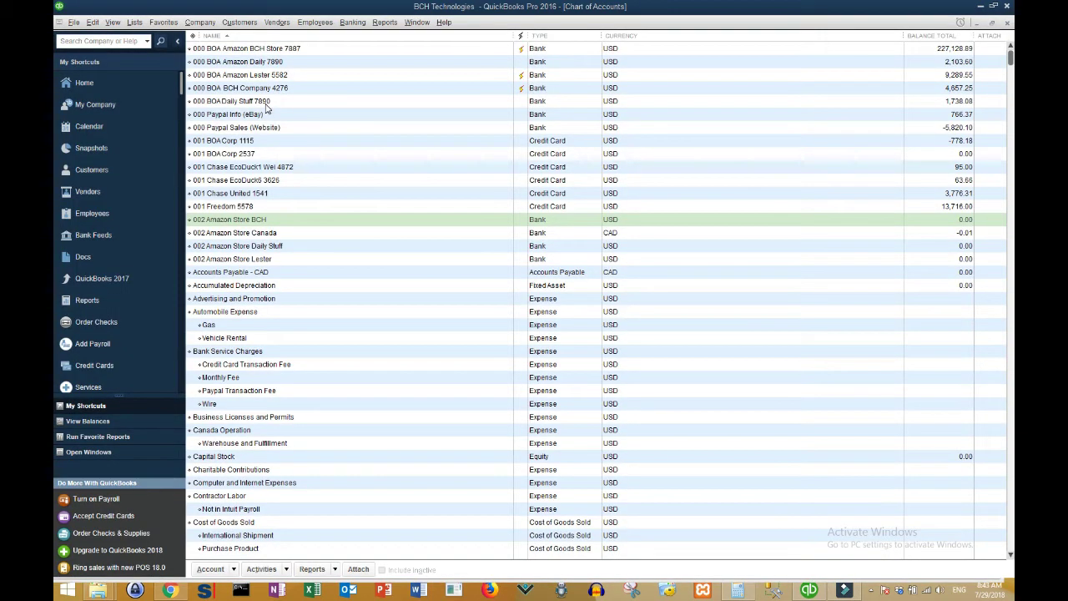
- Check the Multiple Currencies company preferences, which show US Dollar as home currency
click(96, 23)
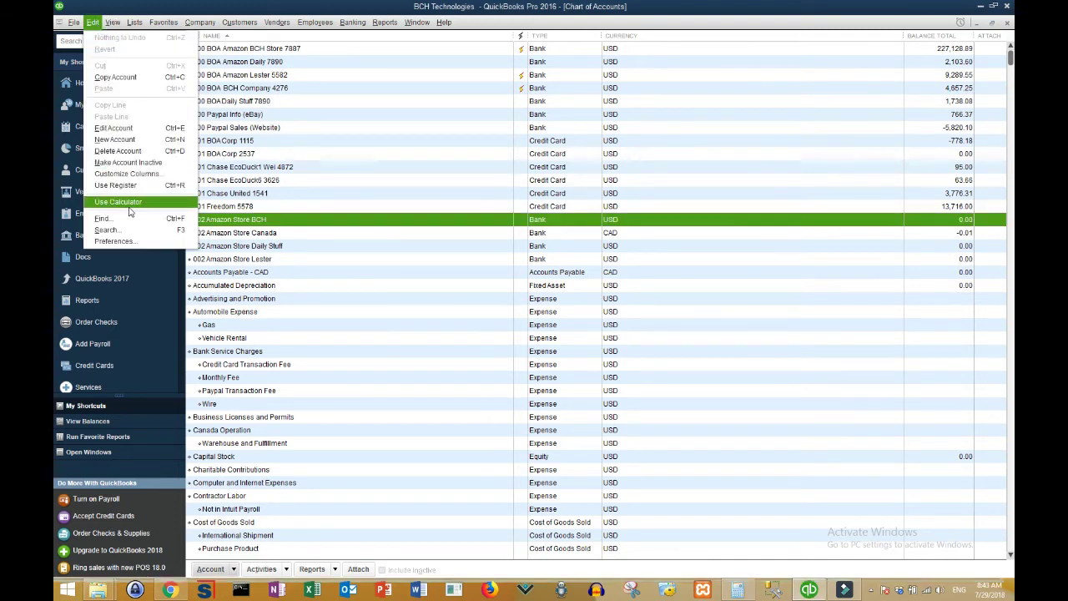
click(114, 241)
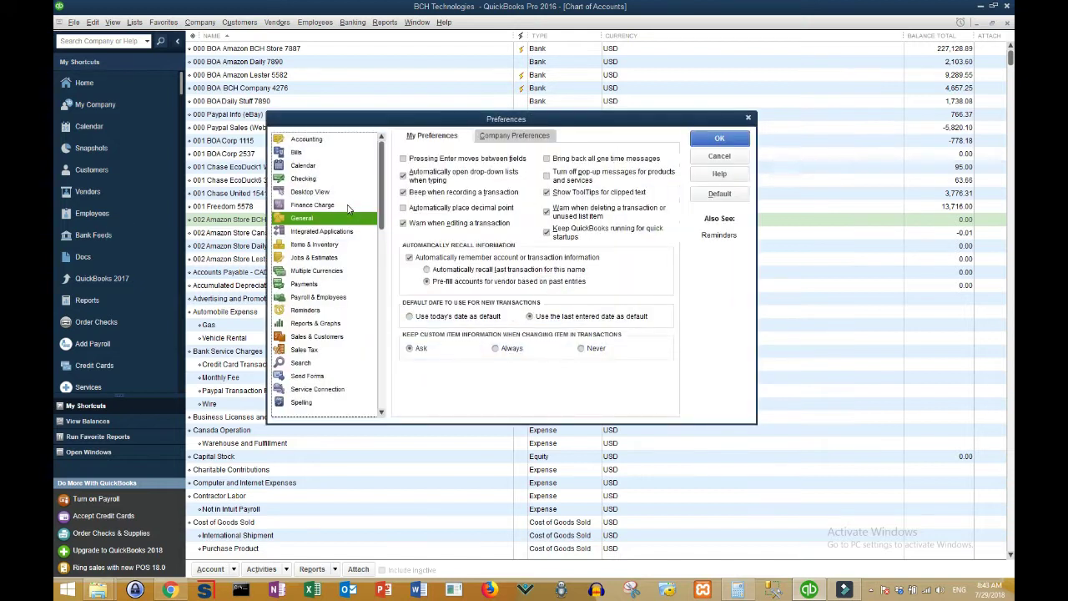
click(524, 136)
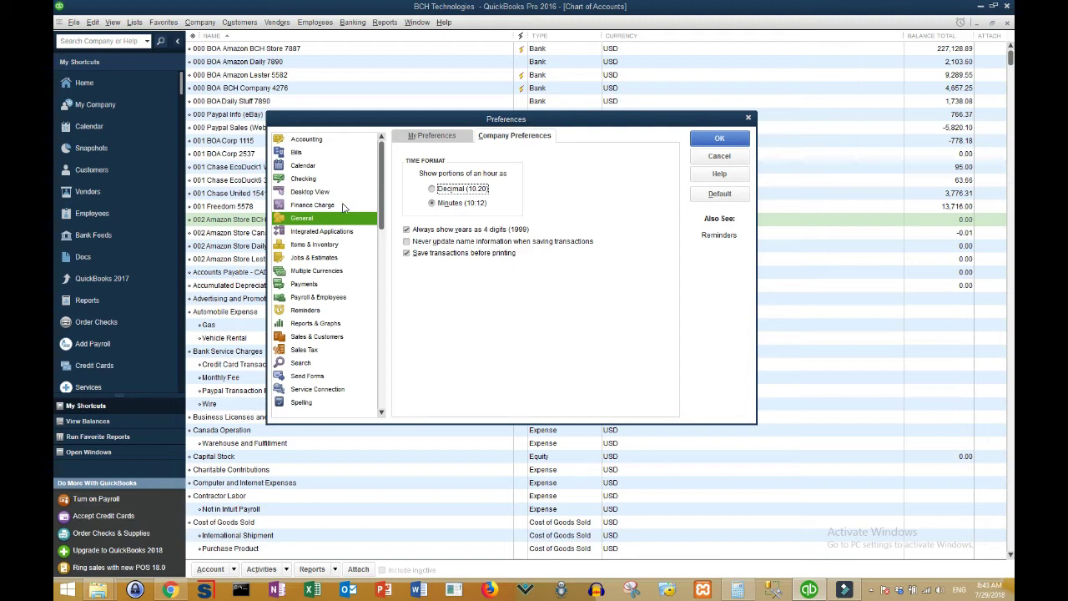
click(334, 271)
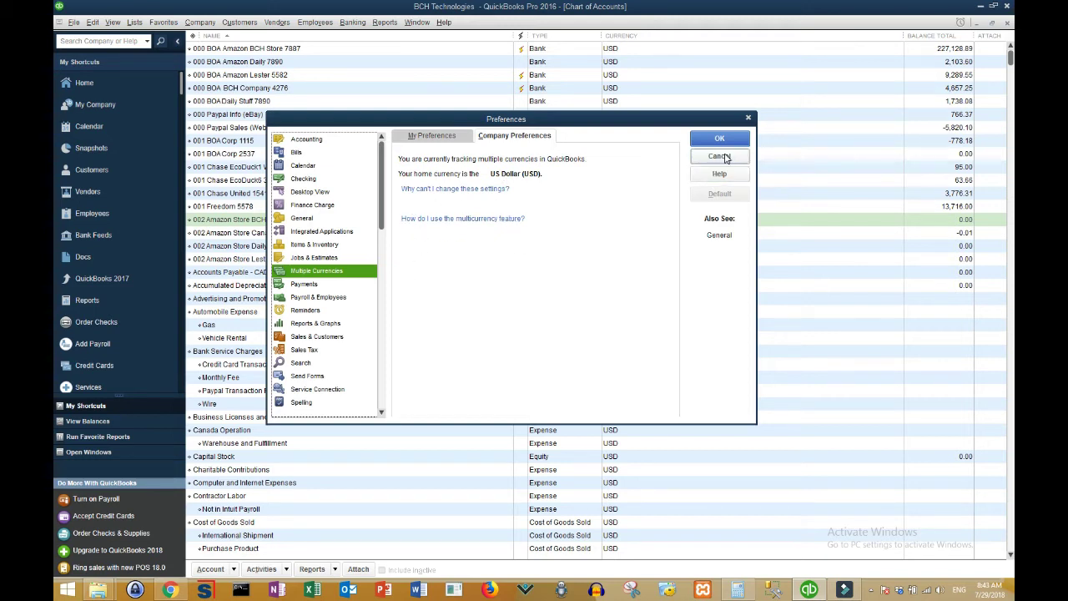
- Close Preferences and review the 002 Amazon Store Canada register's -0.01 CAD balance, then close it
click(748, 118)
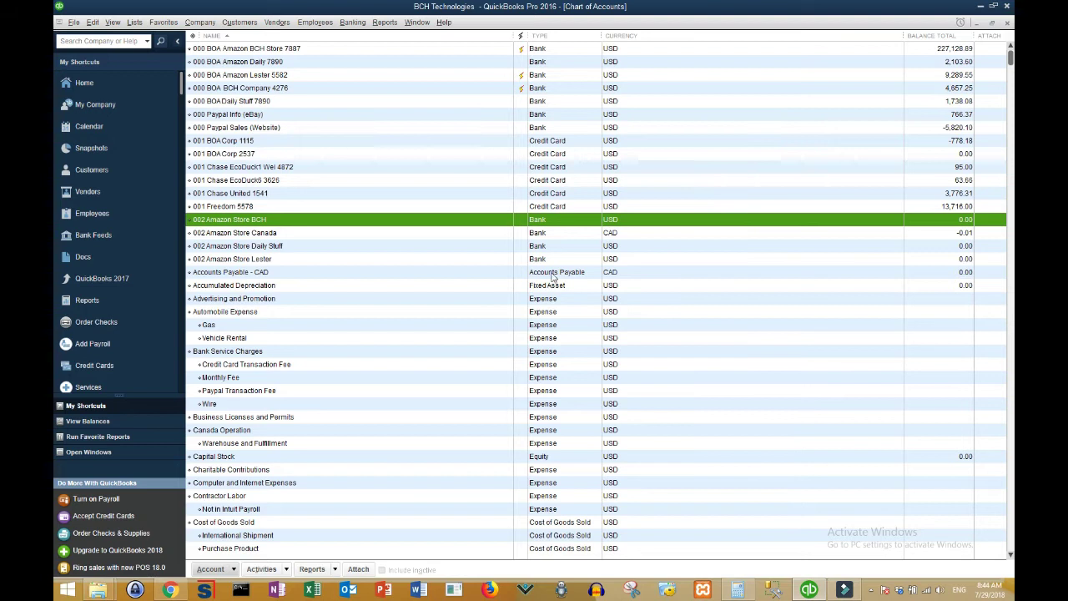
click(550, 276)
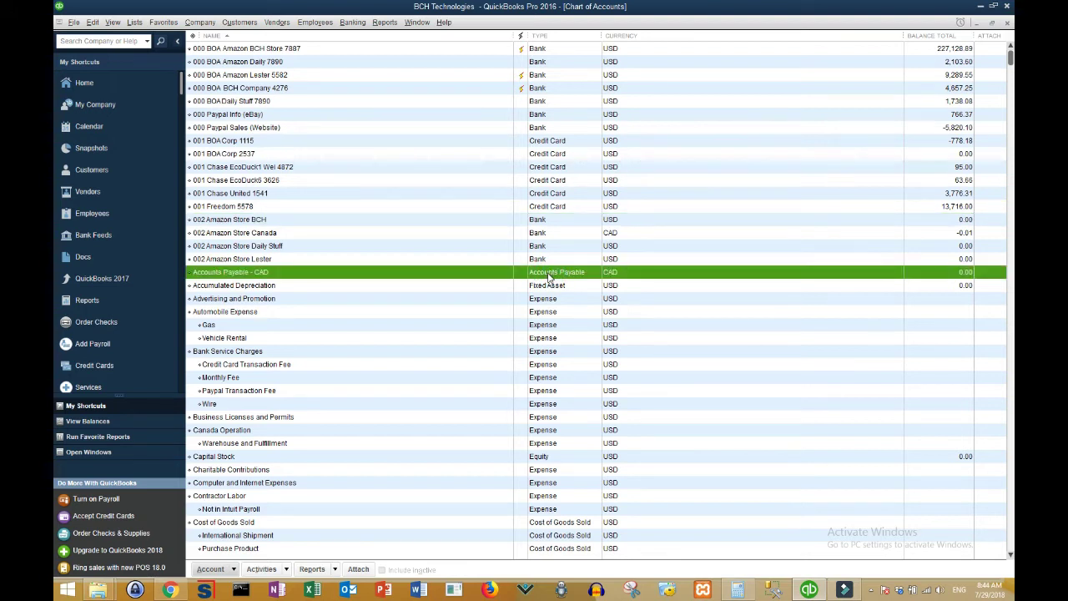
click(568, 234)
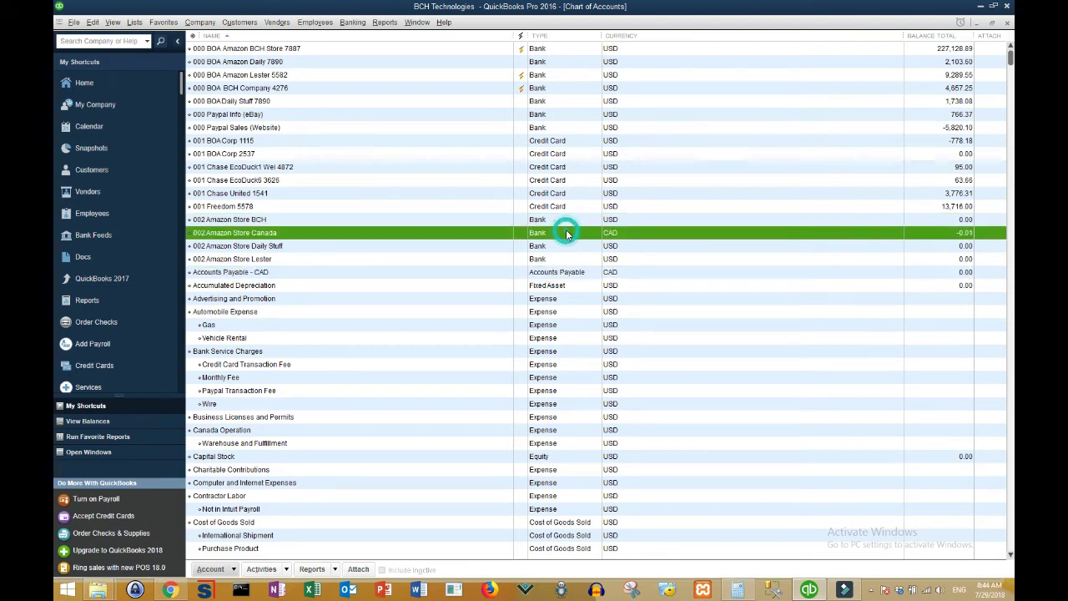
double_click(626, 239)
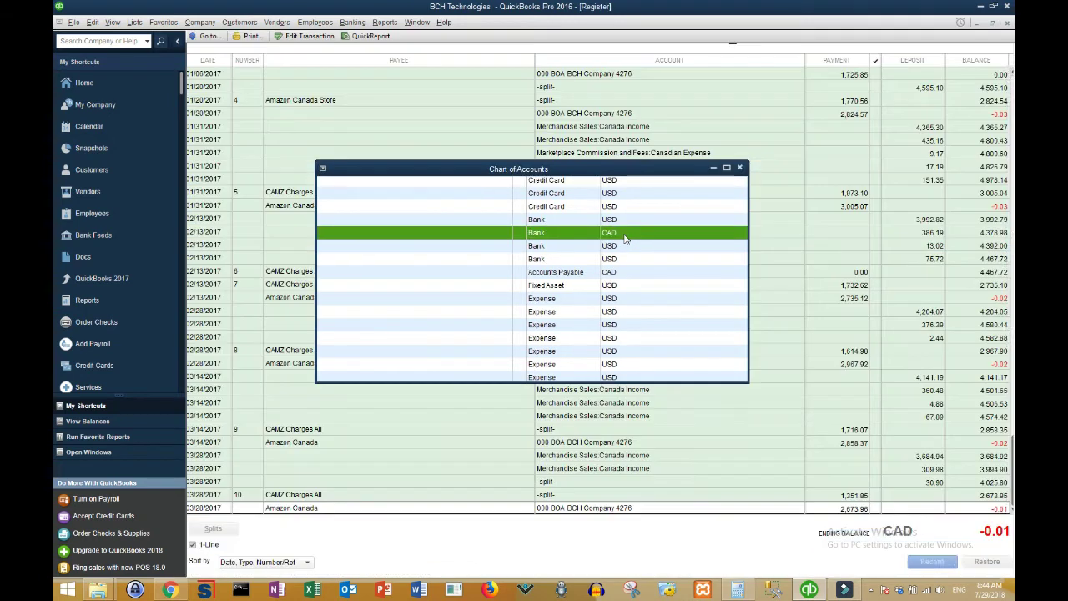
click(365, 531)
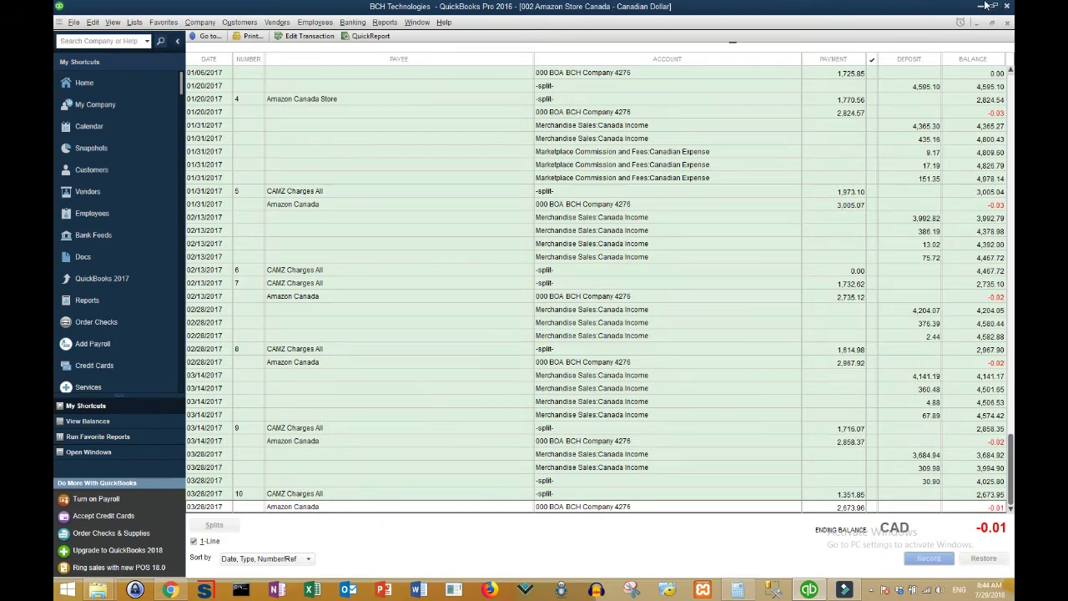
click(1007, 23)
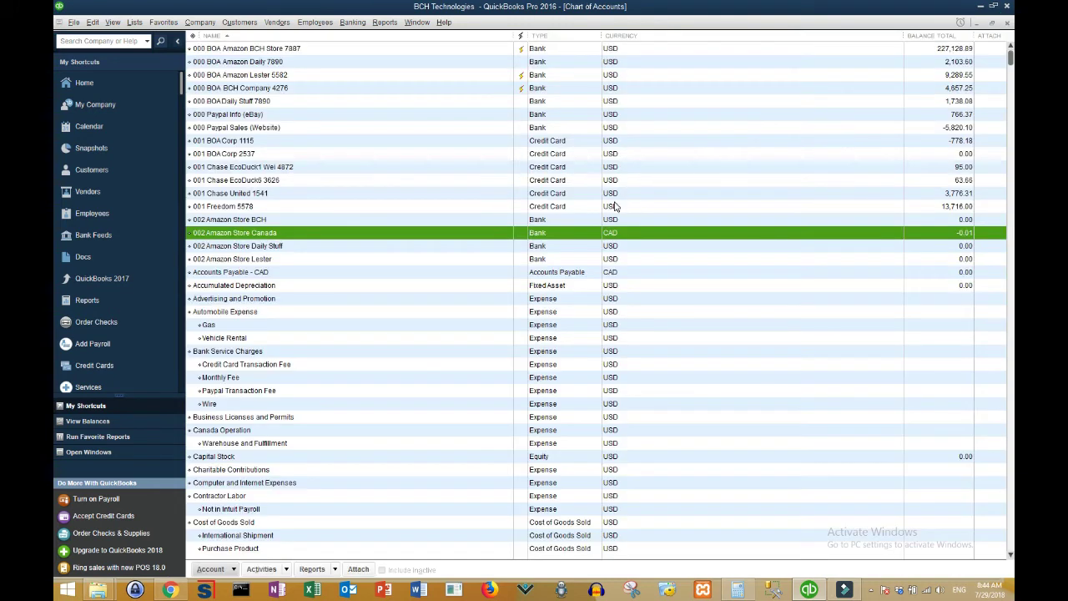
- Start a deposit into 002 Amazon Store Canada dated 04/11/2017
right_click(514, 237)
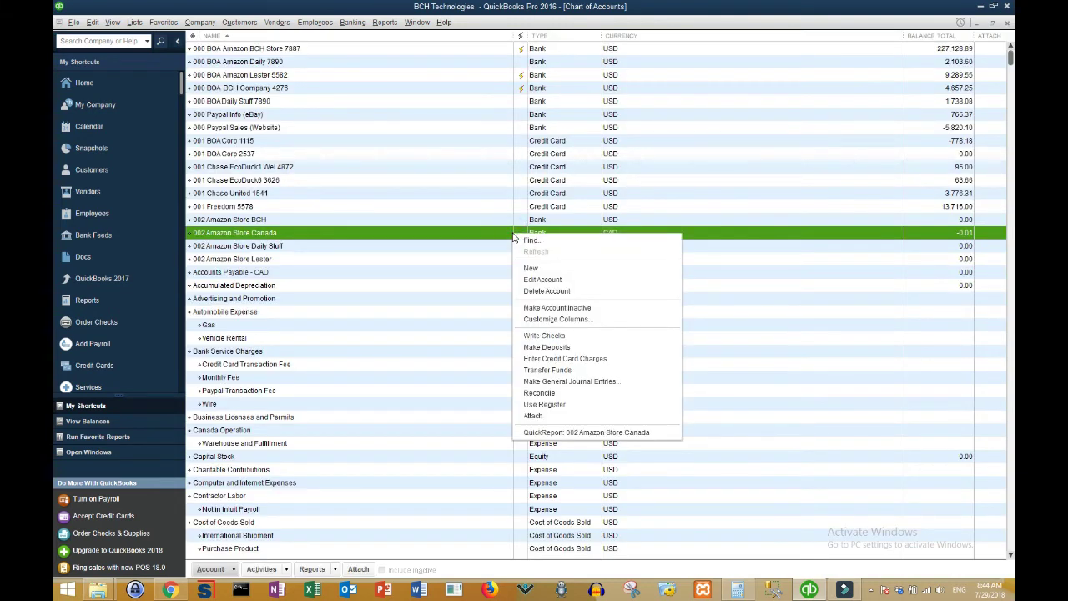
click(542, 347)
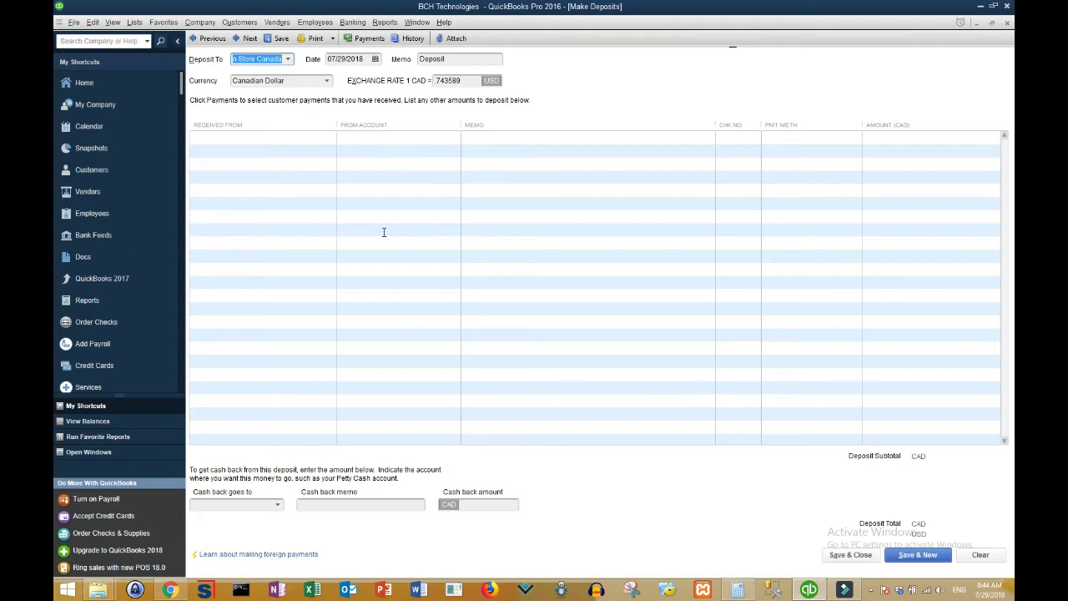
click(172, 591)
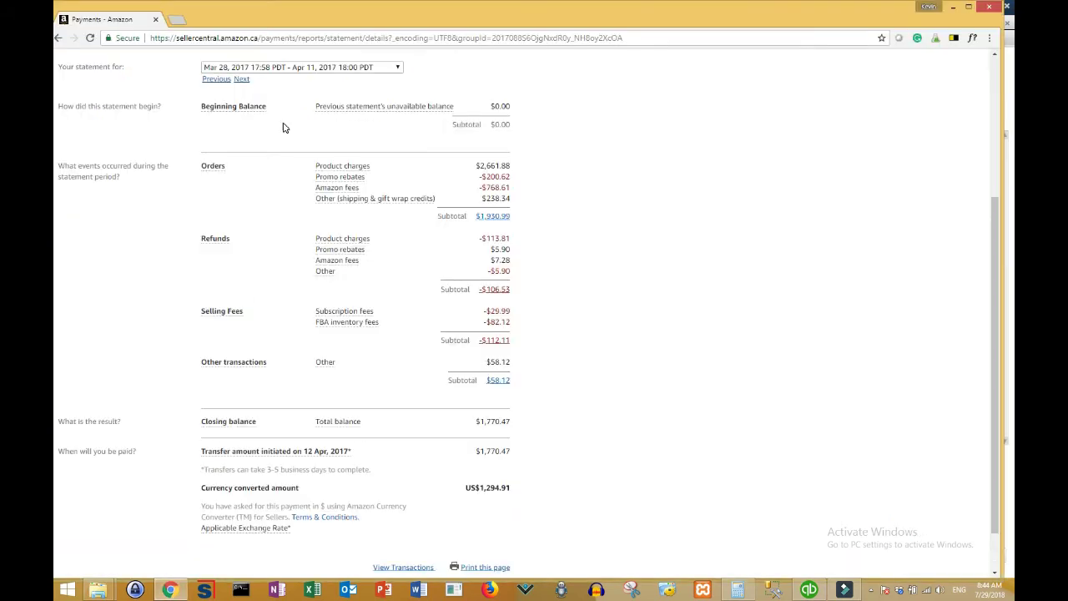
click(809, 590)
key(Tab)
text(04)
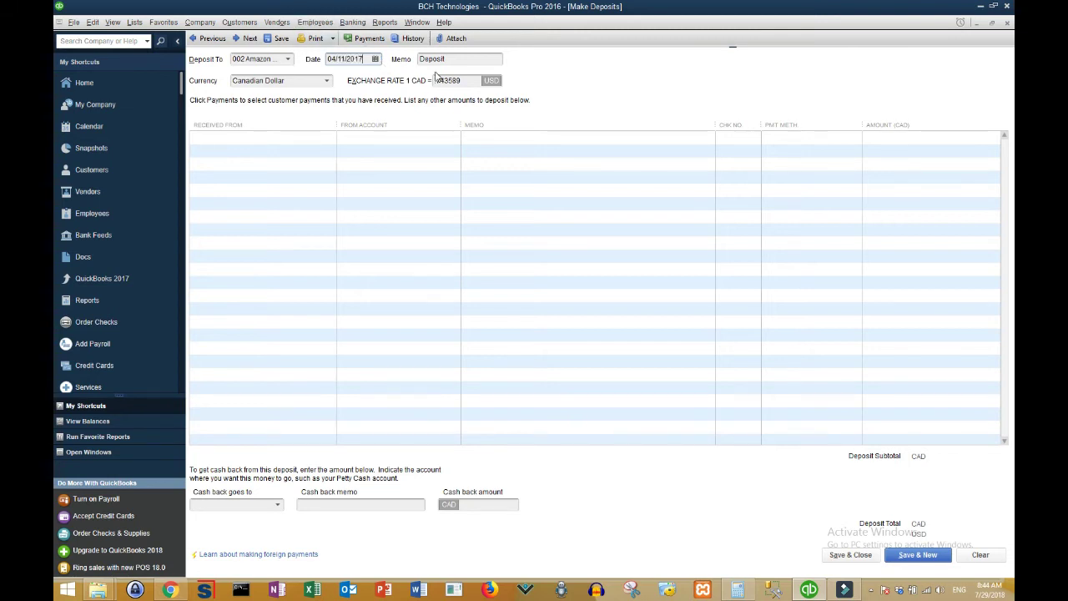
- Set the deposit's exchange rate to .731393, pasted from the Calculator result
double_click(461, 80)
text(72598)
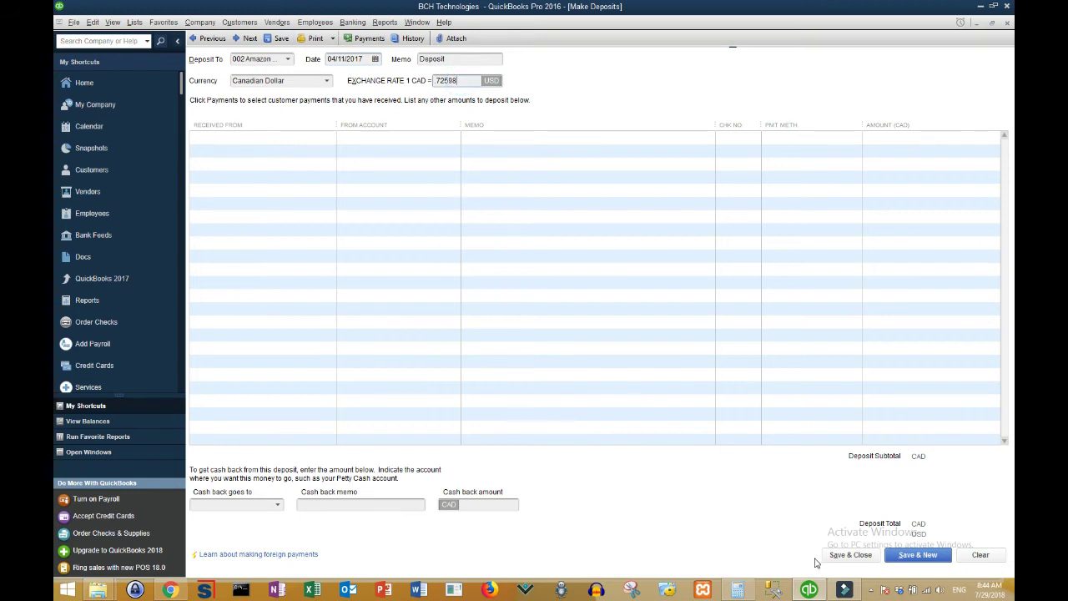
click(738, 590)
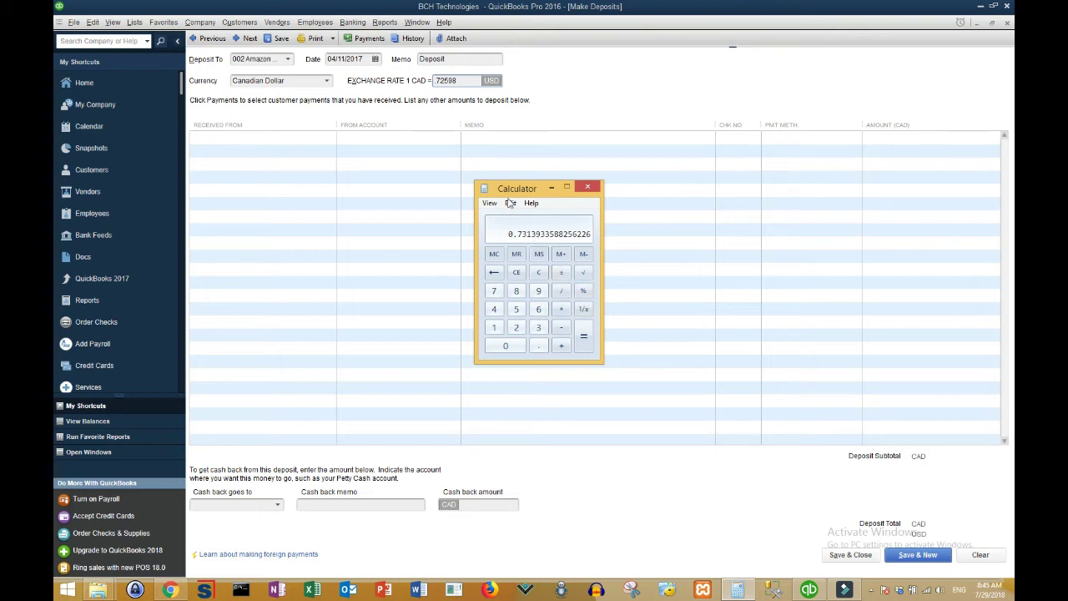
click(510, 202)
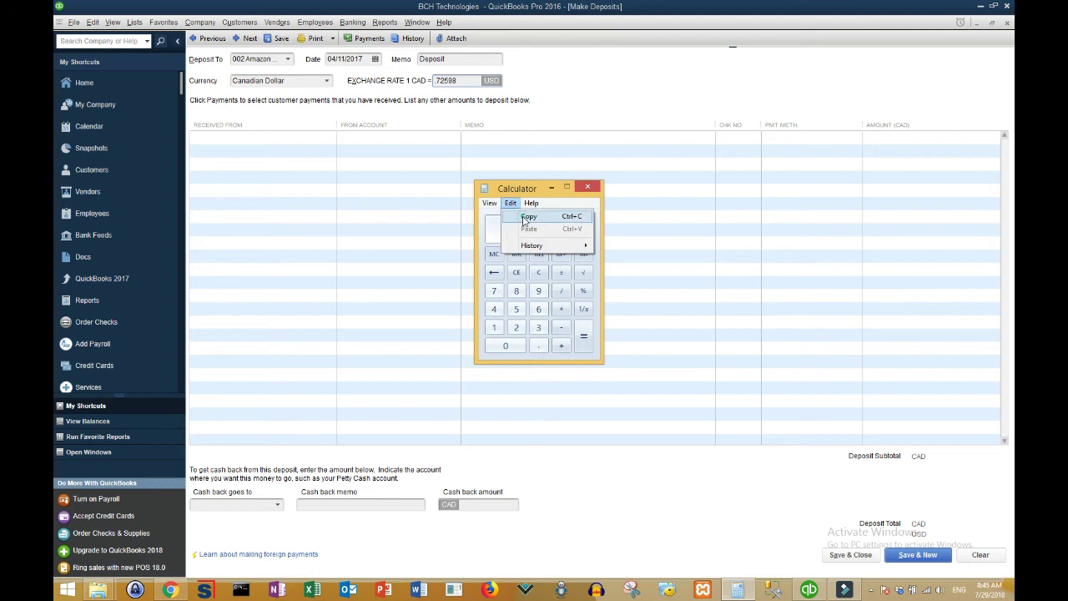
click(526, 217)
click(465, 80)
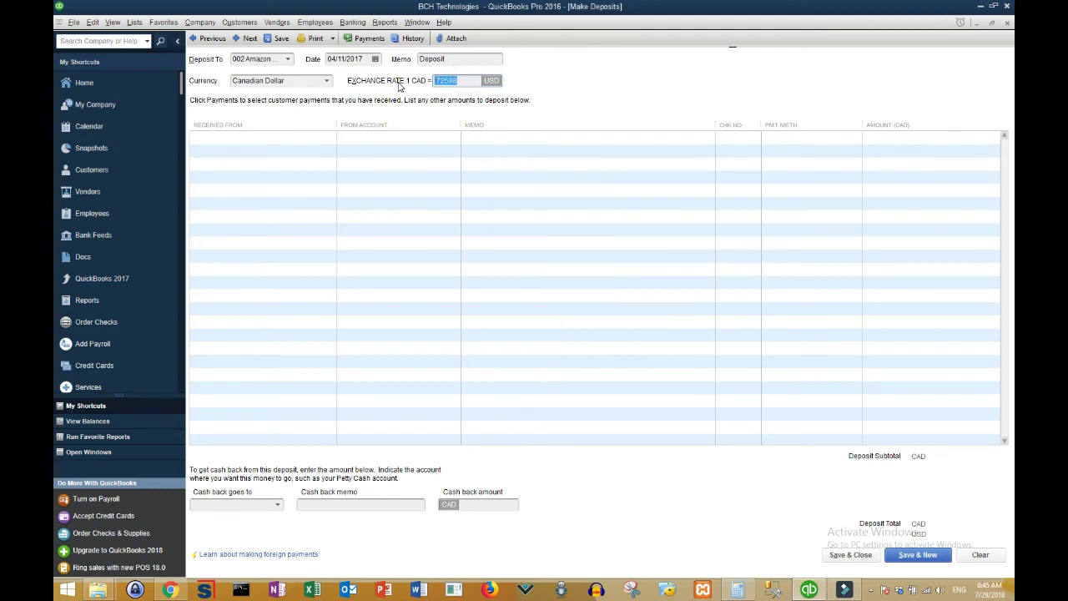
key(ctrl+v)
click(303, 137)
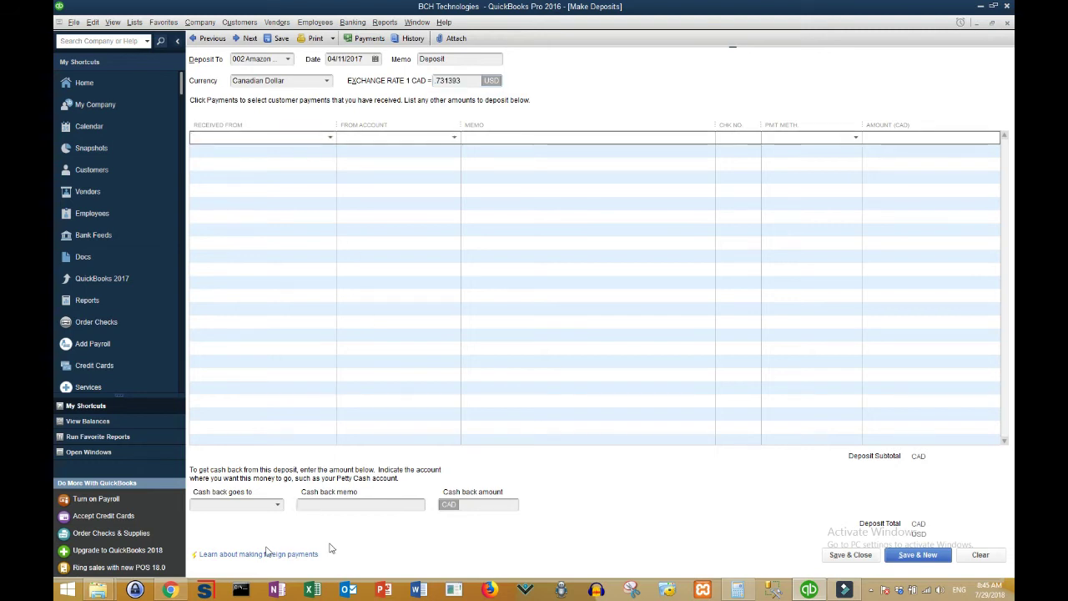
click(170, 589)
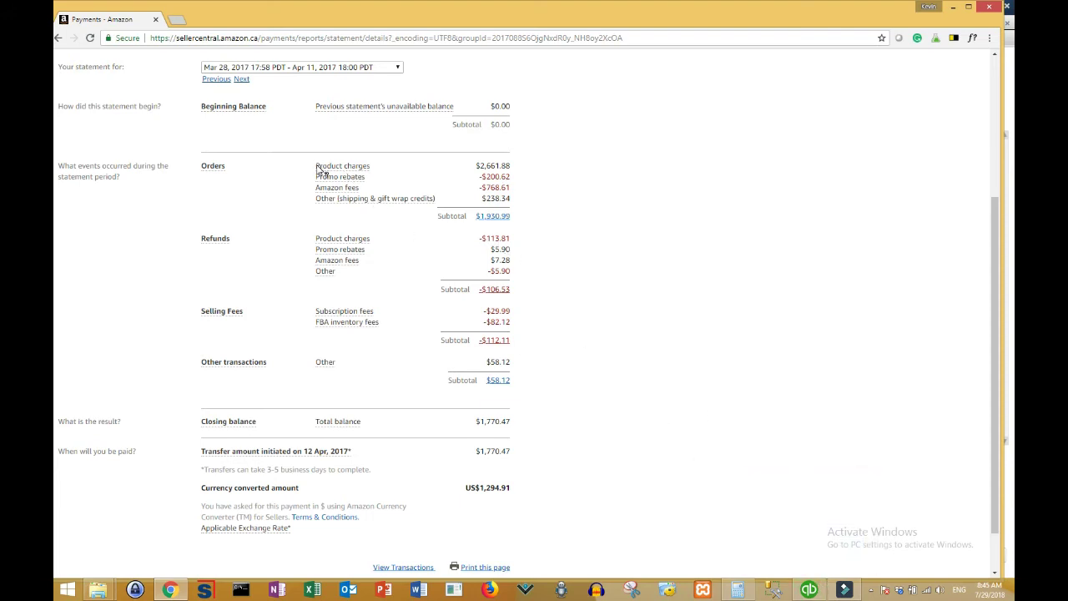
- Add a CAMZ Product Charge line from Merchandise Sales:Canada Income for 2,661.68
click(808, 589)
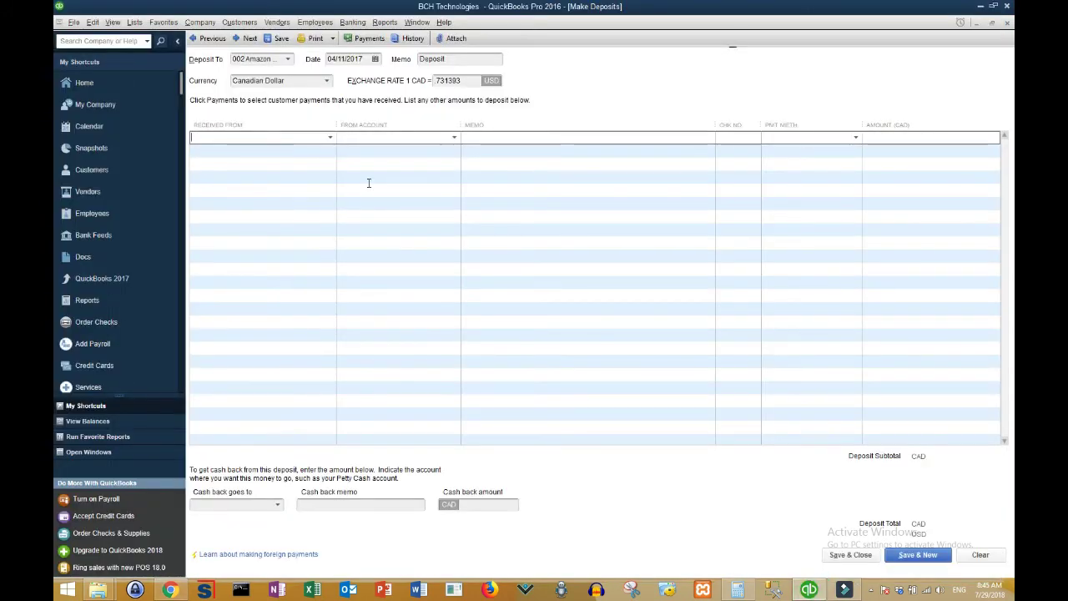
text(CAMZ )
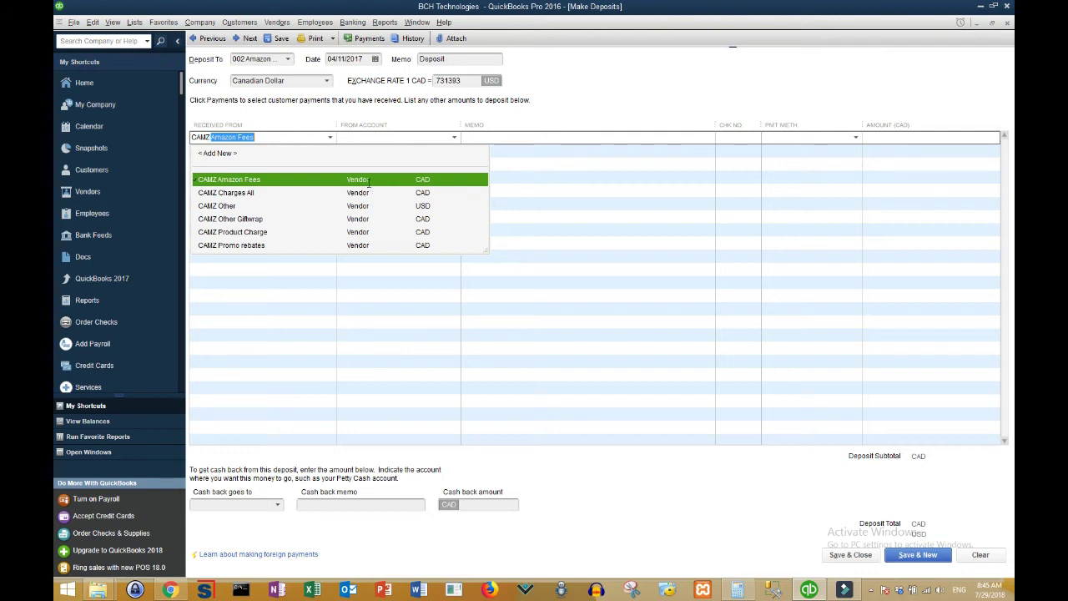
text(Product Charge)
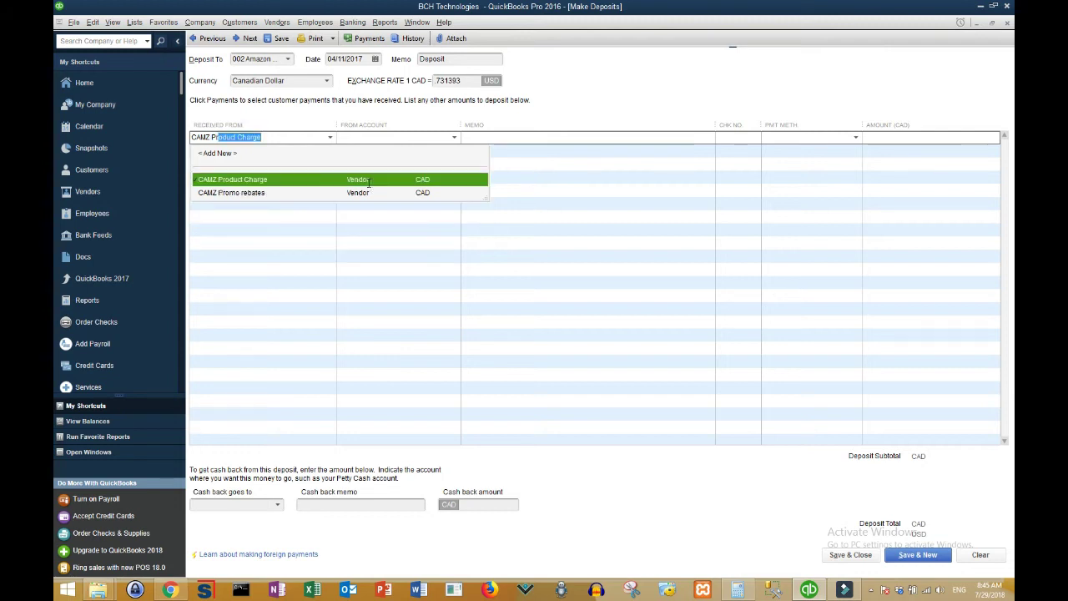
click(368, 182)
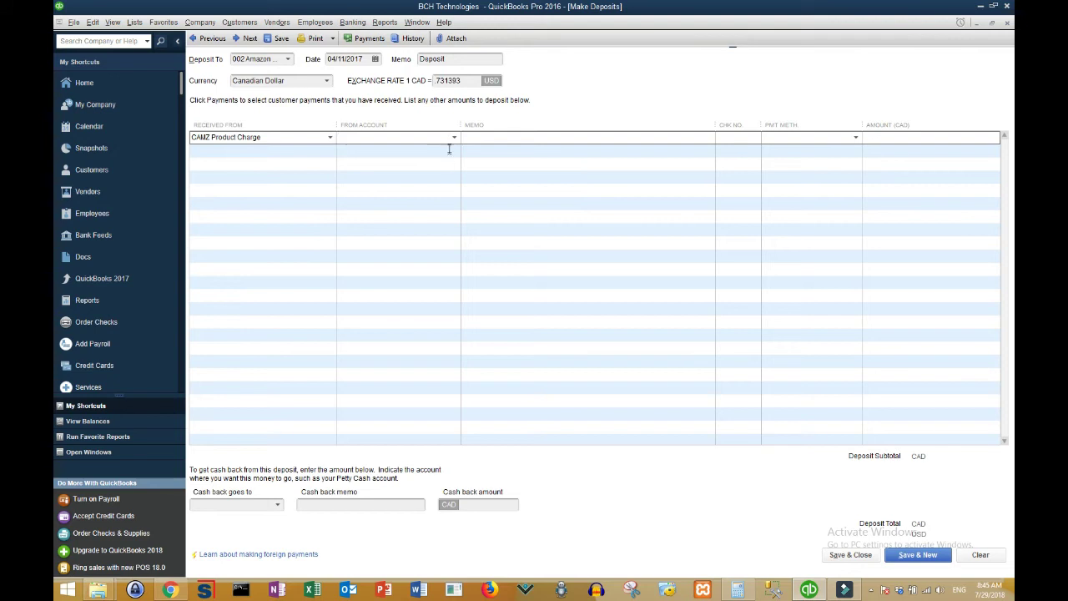
click(451, 142)
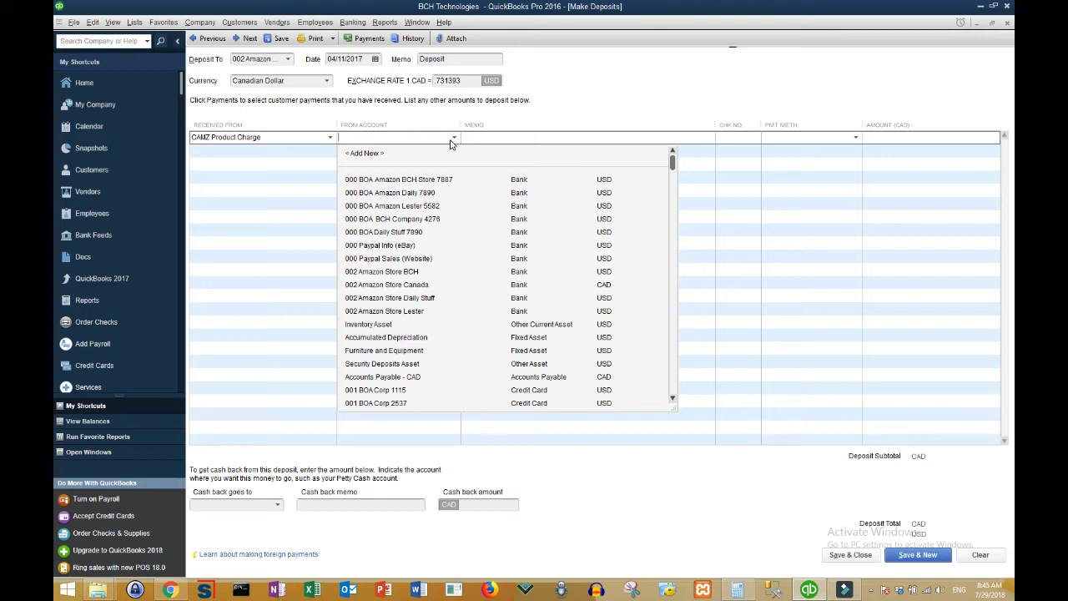
text(Canada Operation)
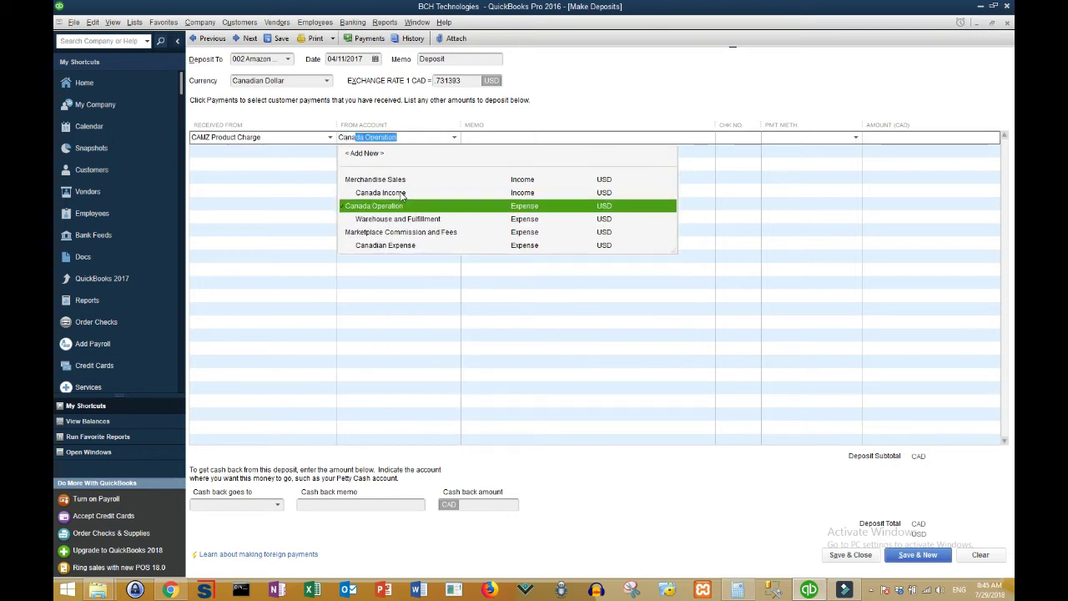
click(405, 193)
click(911, 139)
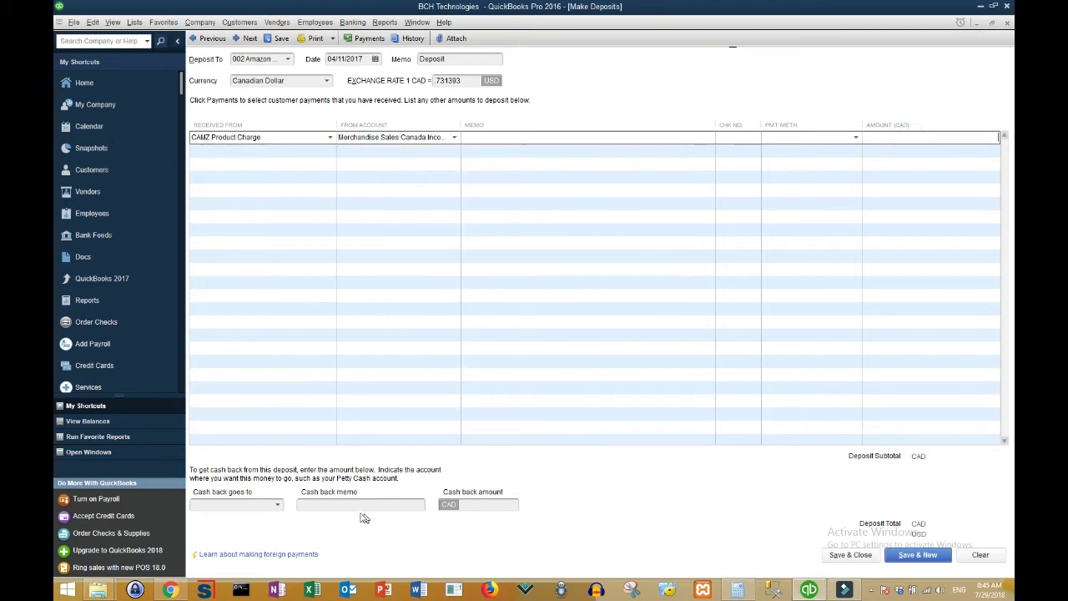
click(169, 589)
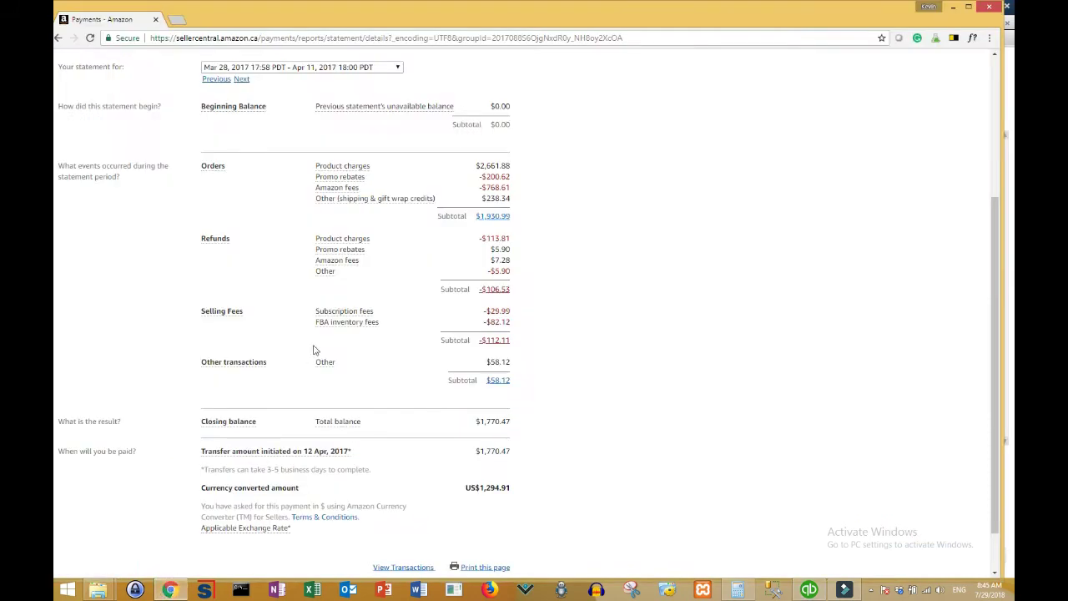
drag(505, 164, 479, 161)
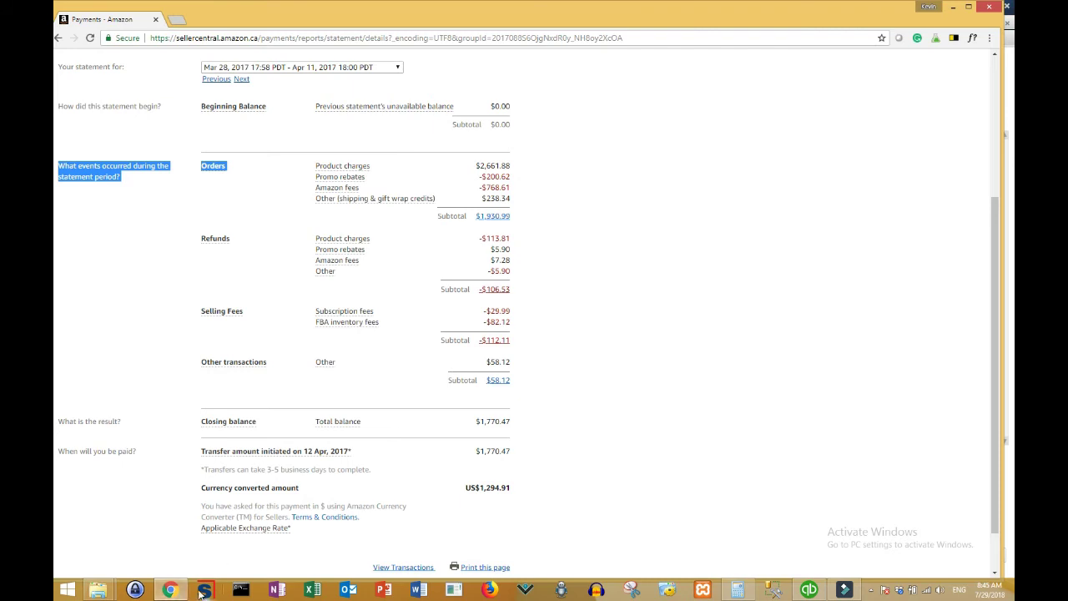
click(809, 589)
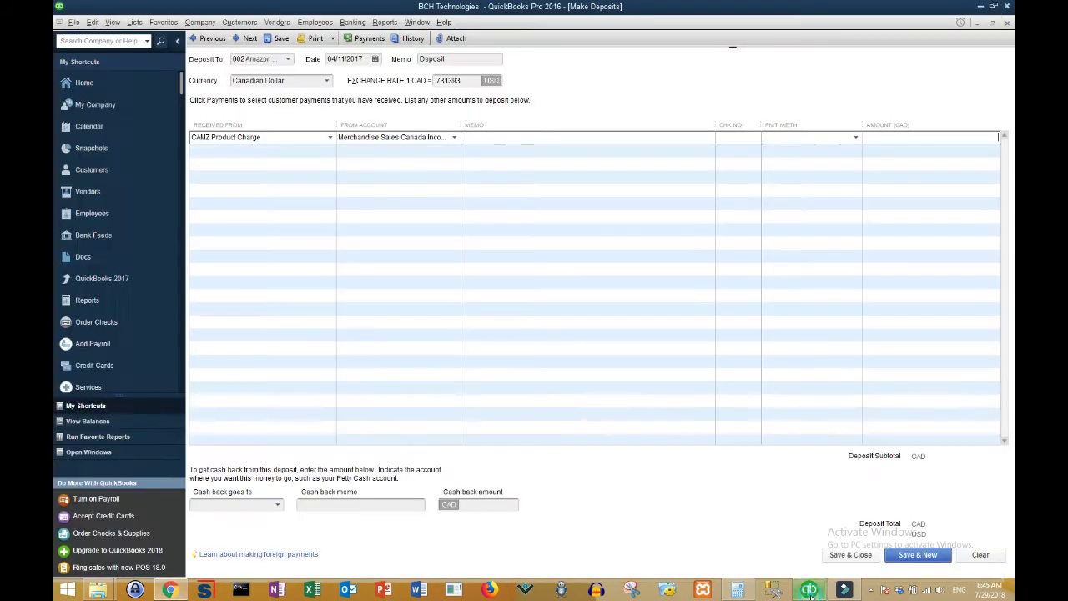
click(899, 136)
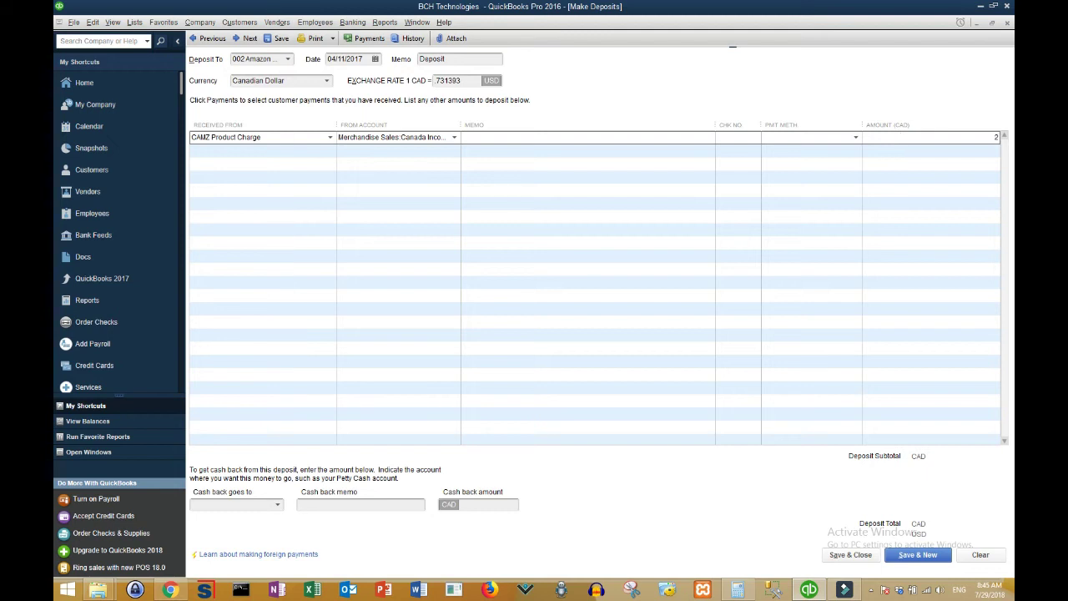
text(2661.68)
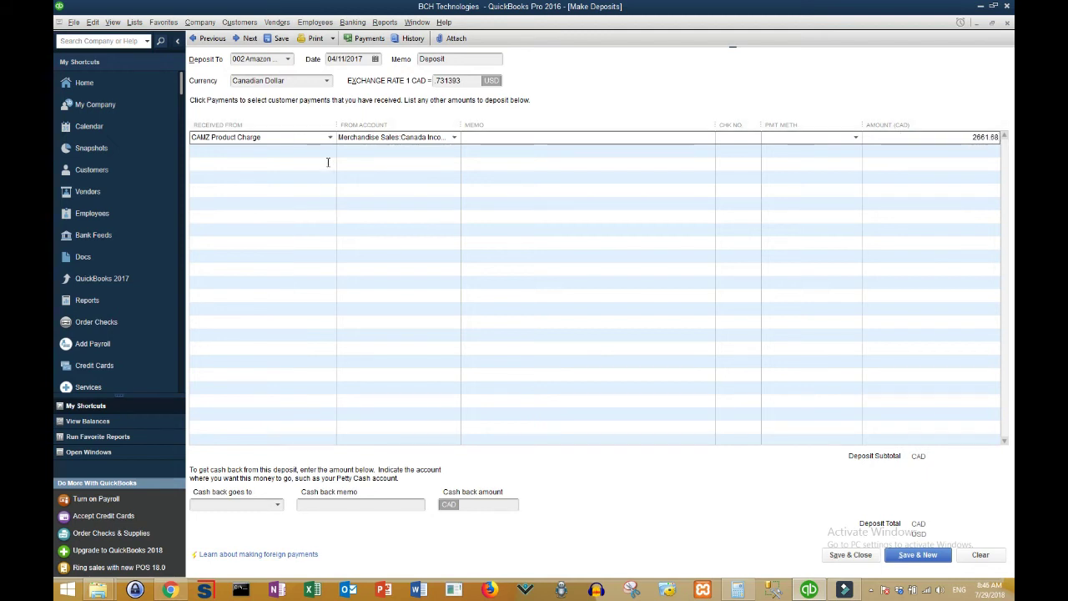
click(314, 148)
- Add a CAMZ Other line of 238.34 and finish the remaining Canada Income lines
click(171, 591)
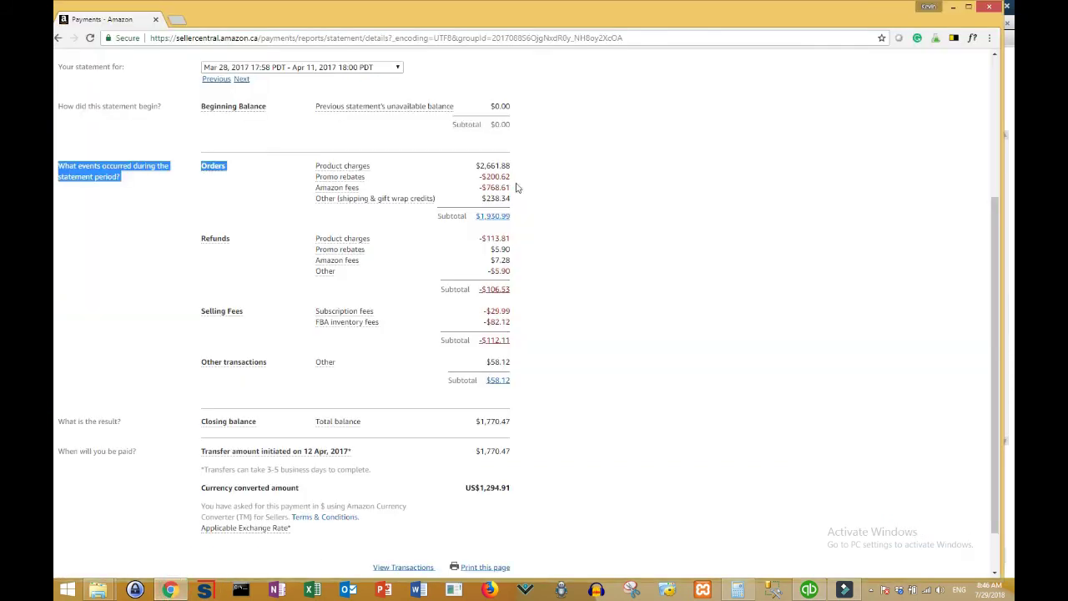
click(372, 200)
click(536, 242)
click(808, 590)
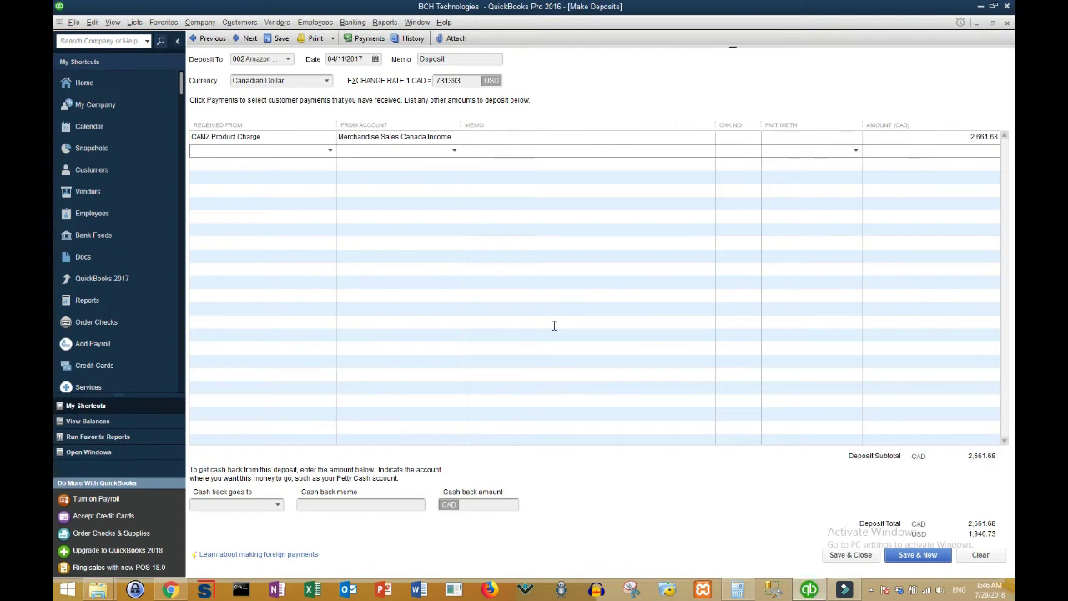
text(CAMZ Other)
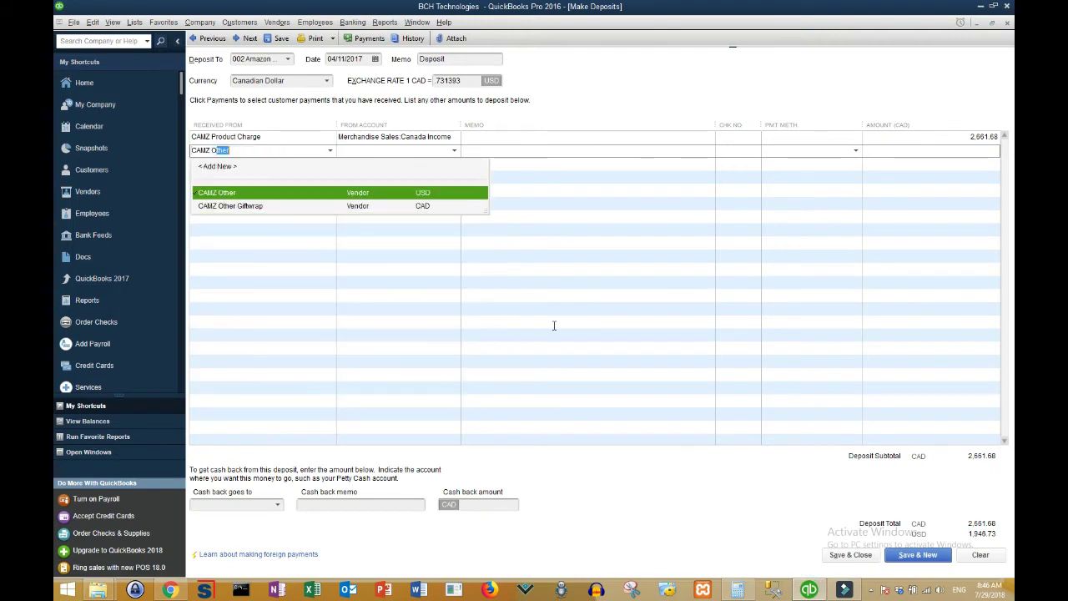
click(170, 590)
click(170, 591)
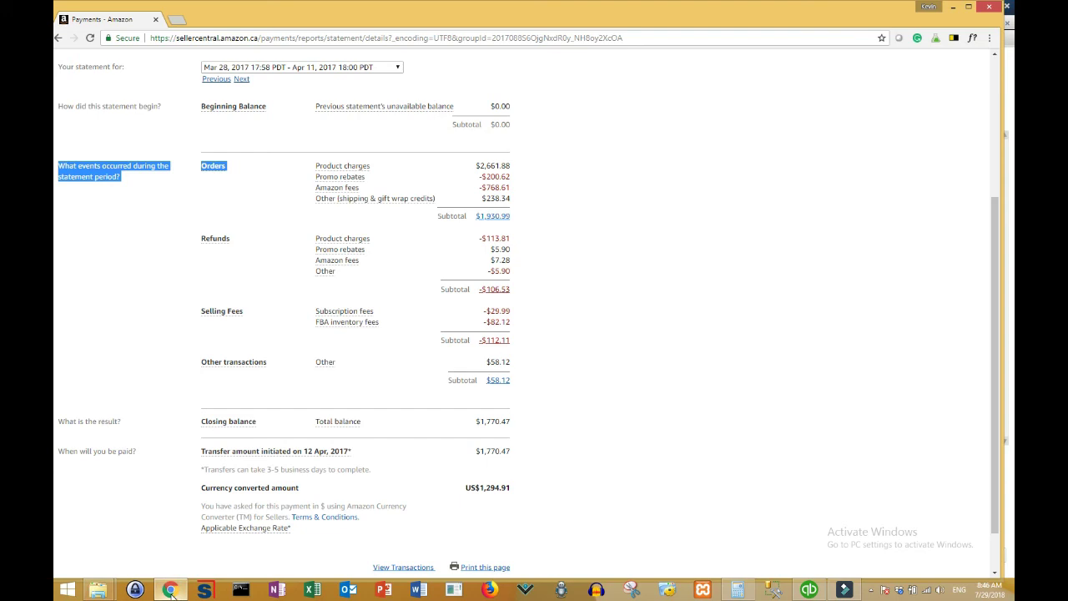
click(809, 590)
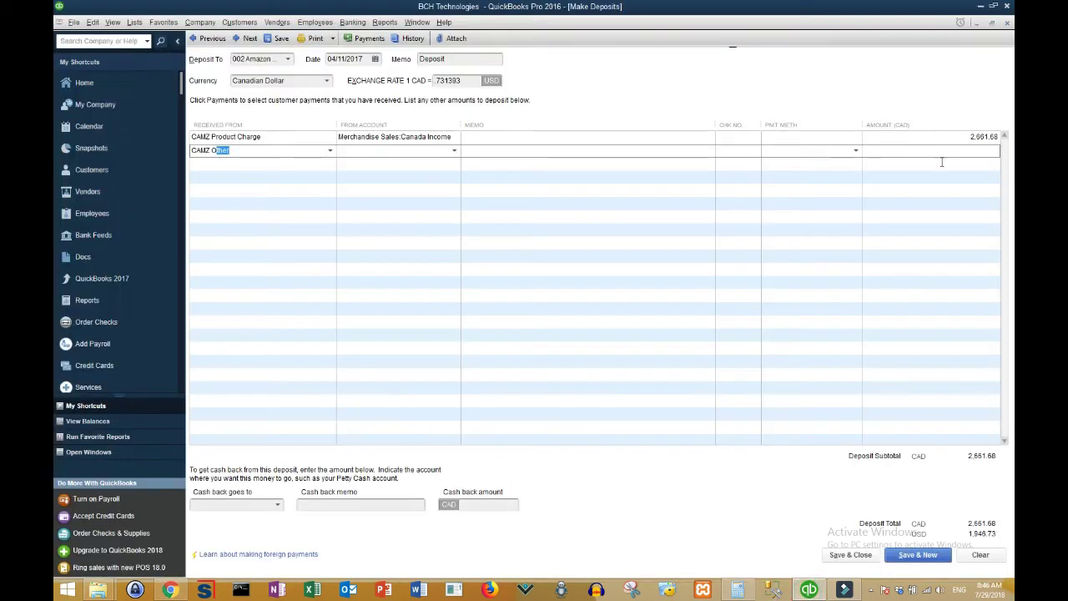
click(941, 150)
text(238.34)
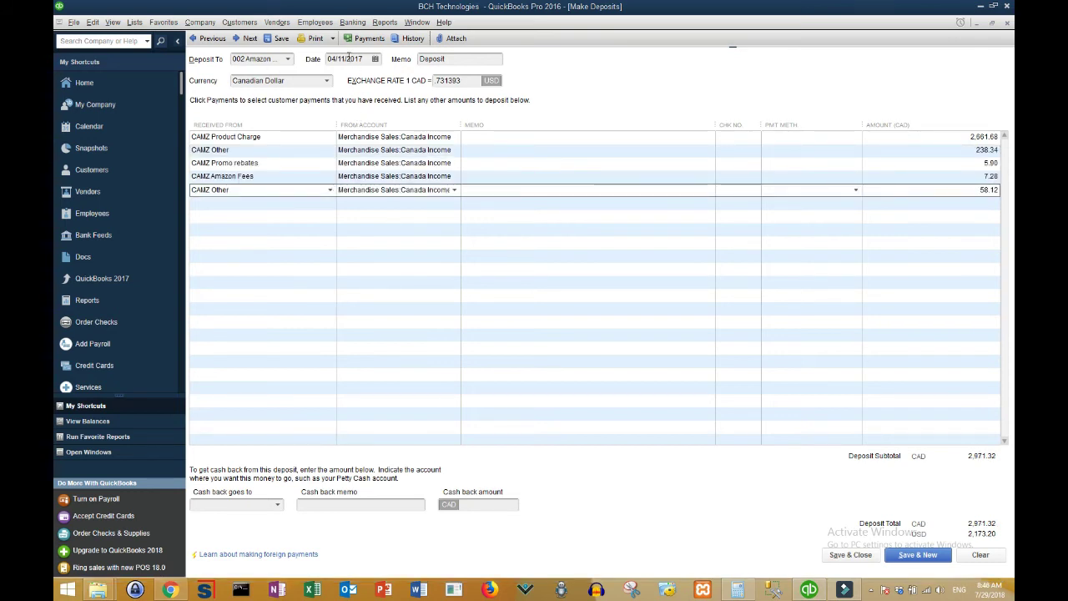
click(349, 59)
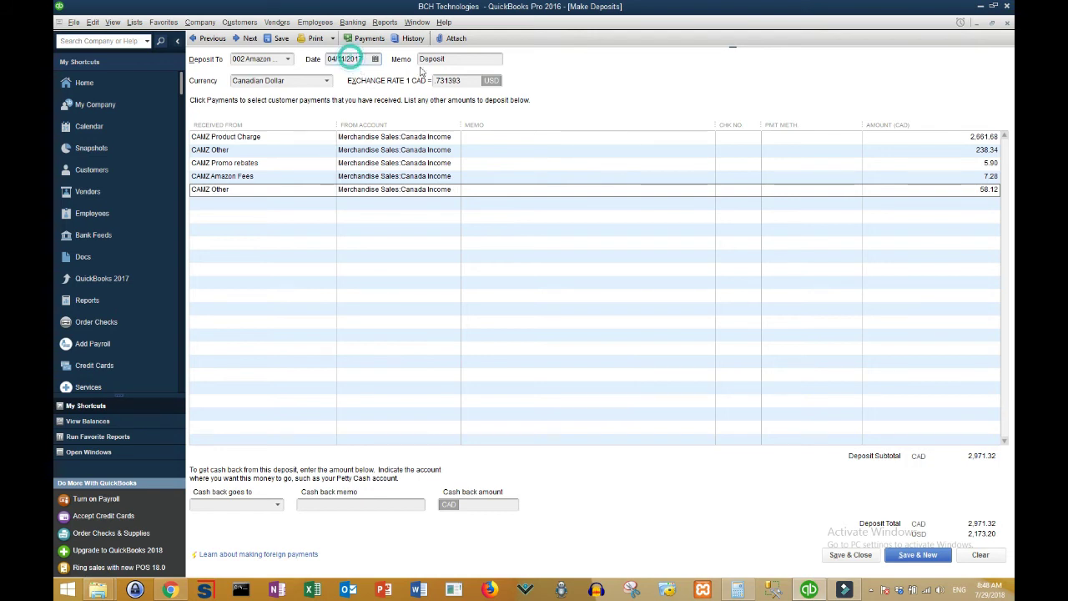
click(445, 81)
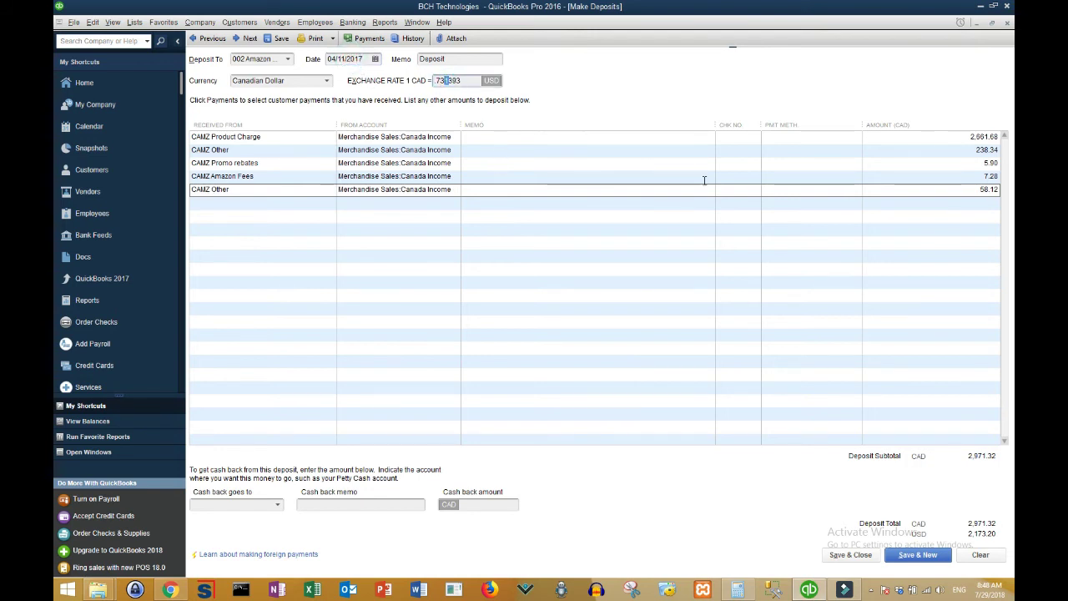
- Save the deposit and start a cheque from Amazon Canada payable to CAMZ Charges All
click(853, 554)
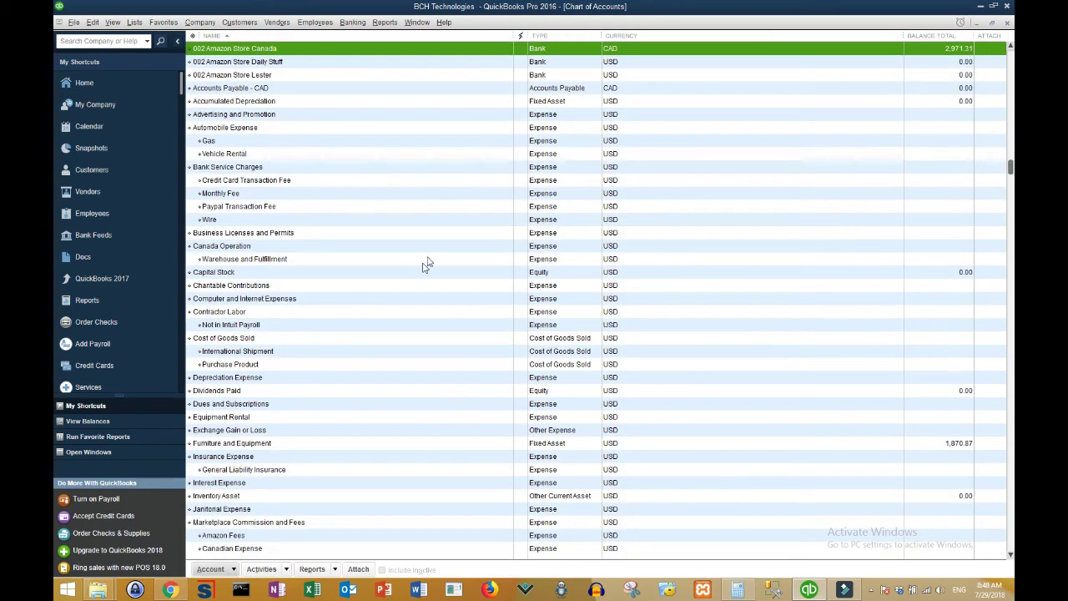
right_click(634, 53)
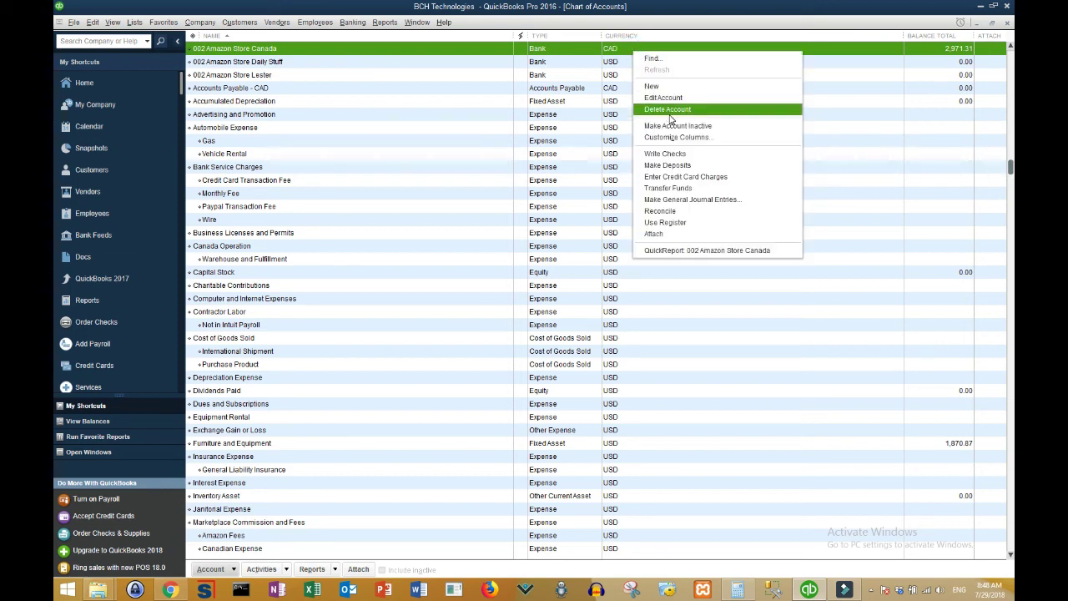
click(675, 154)
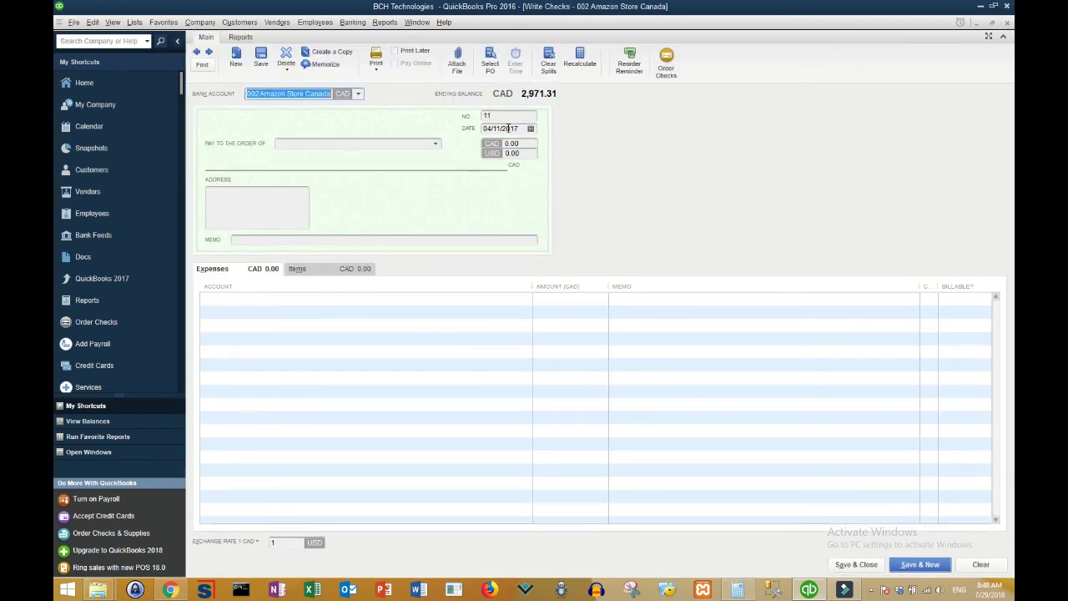
click(509, 128)
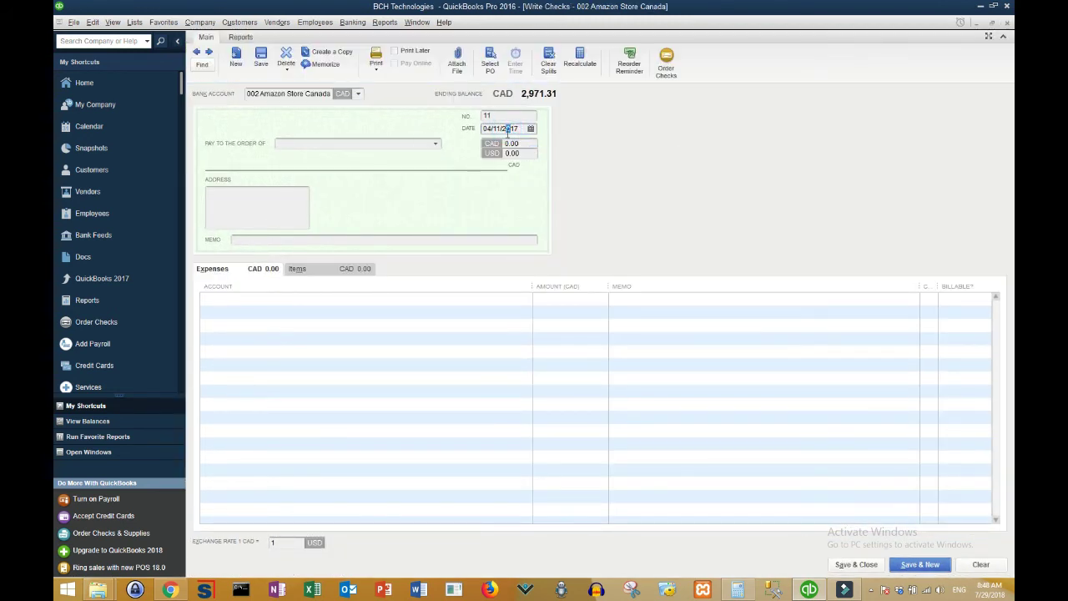
click(358, 145)
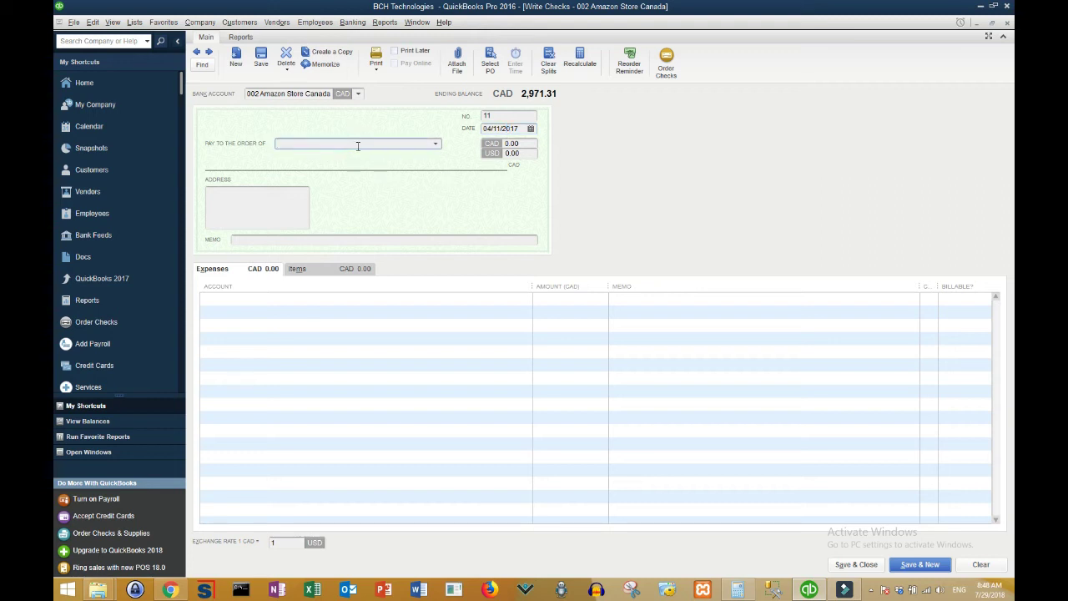
text(CAMZ Amazon Fees)
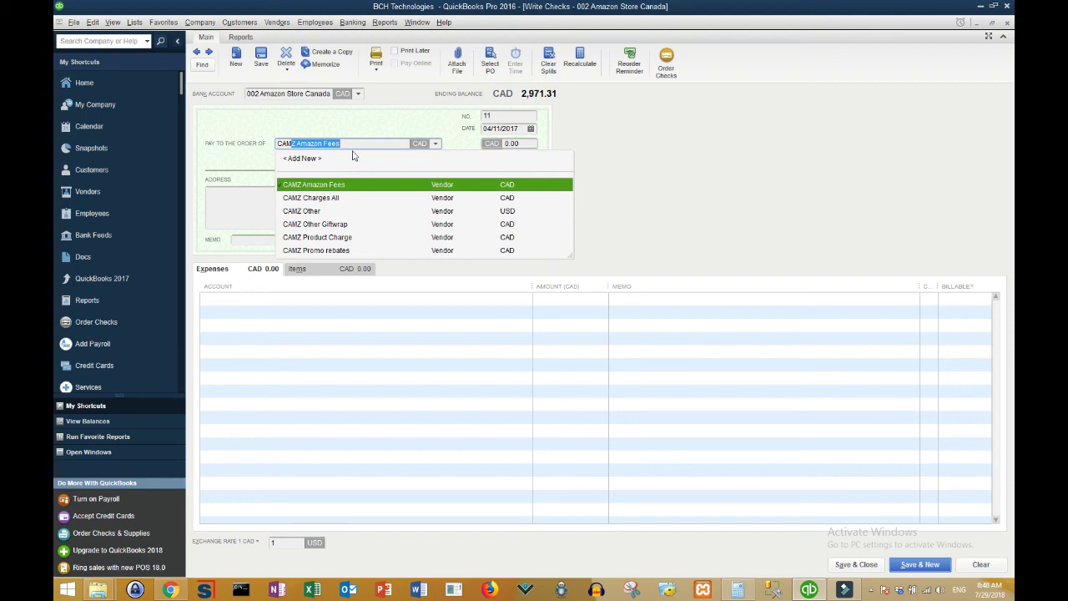
click(340, 200)
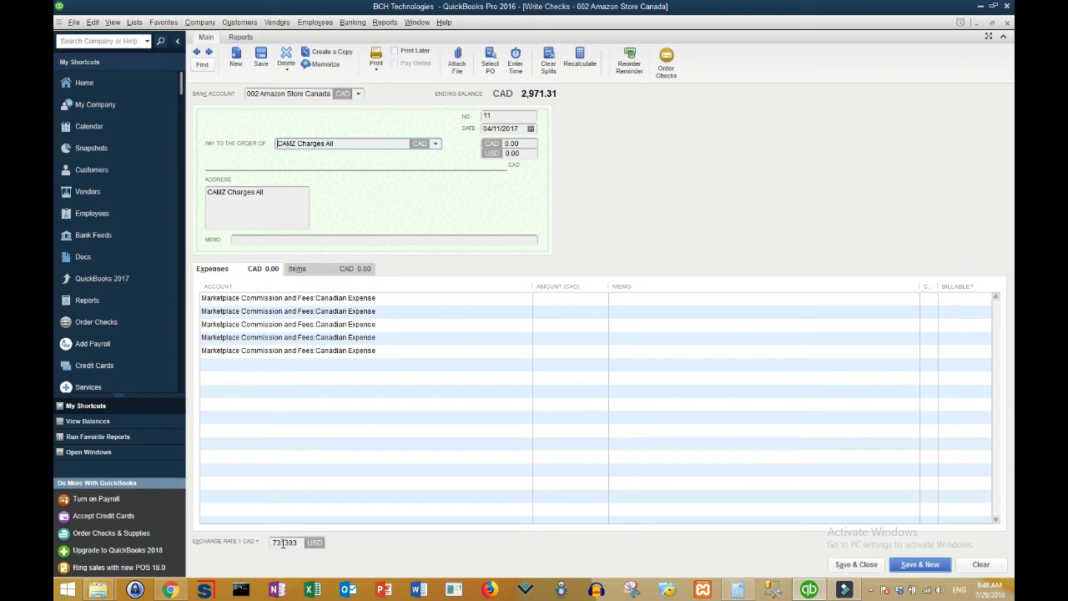
- Enter expense line amounts 200.62 and .61 with the memo 'Amazon'
click(738, 589)
click(587, 187)
click(572, 298)
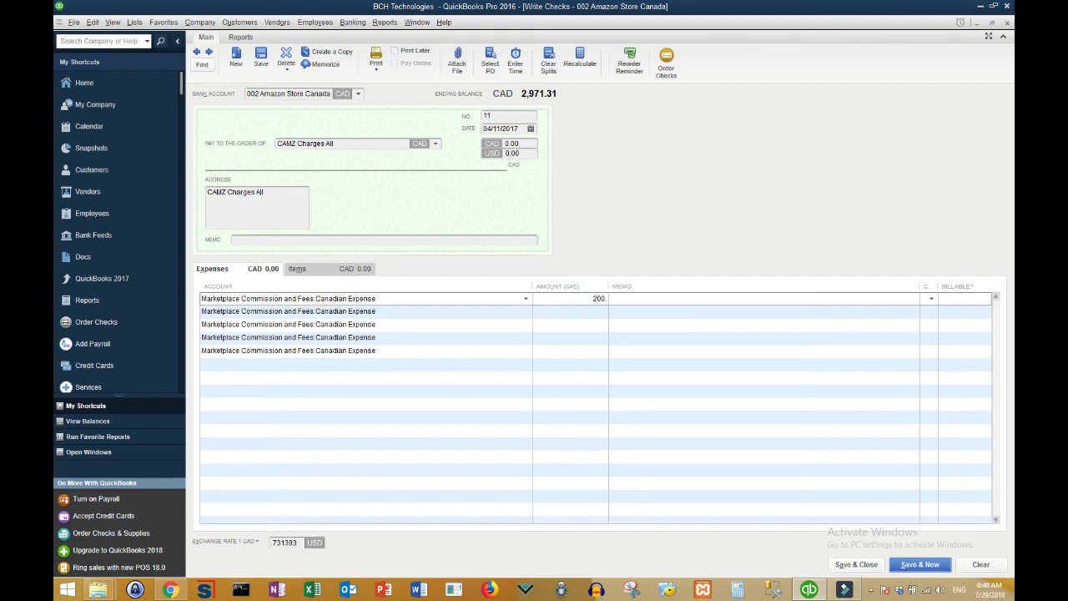
text(200.62)
key(Tab)
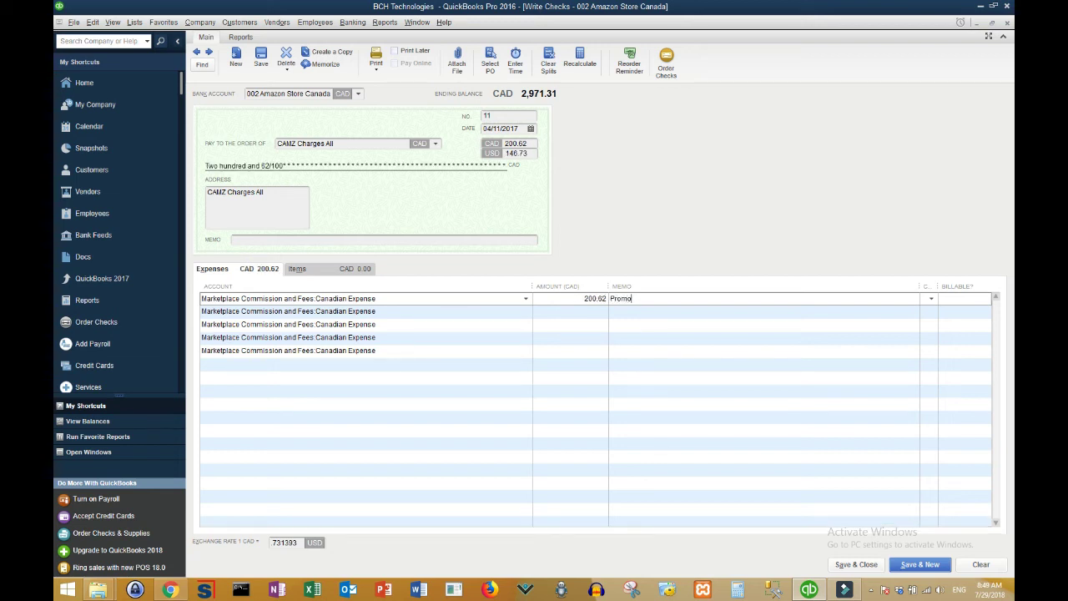
click(600, 312)
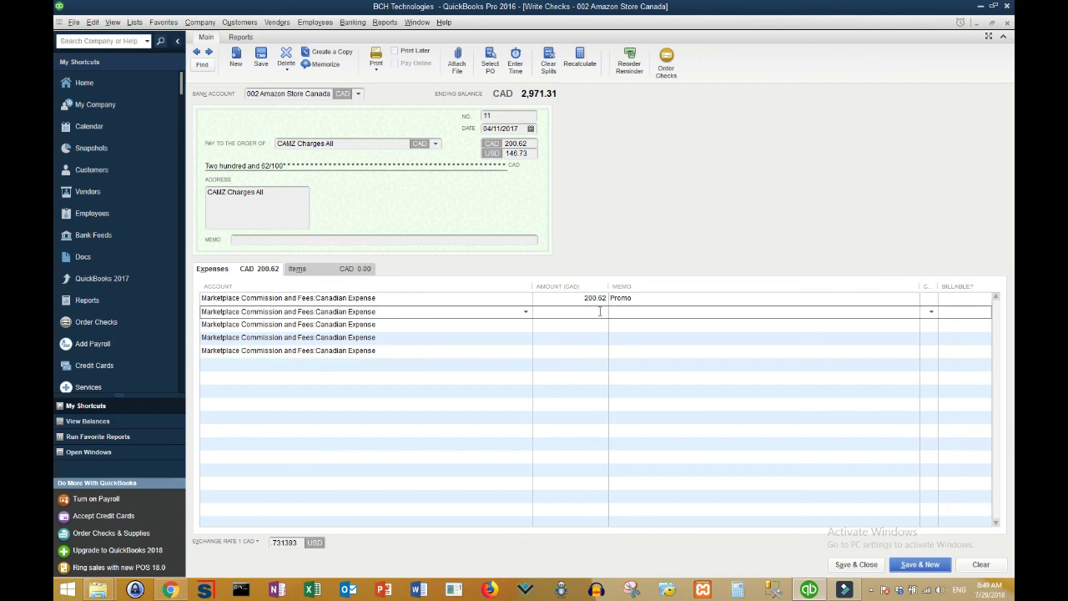
text(.61)
click(652, 310)
text(Amazon fee)
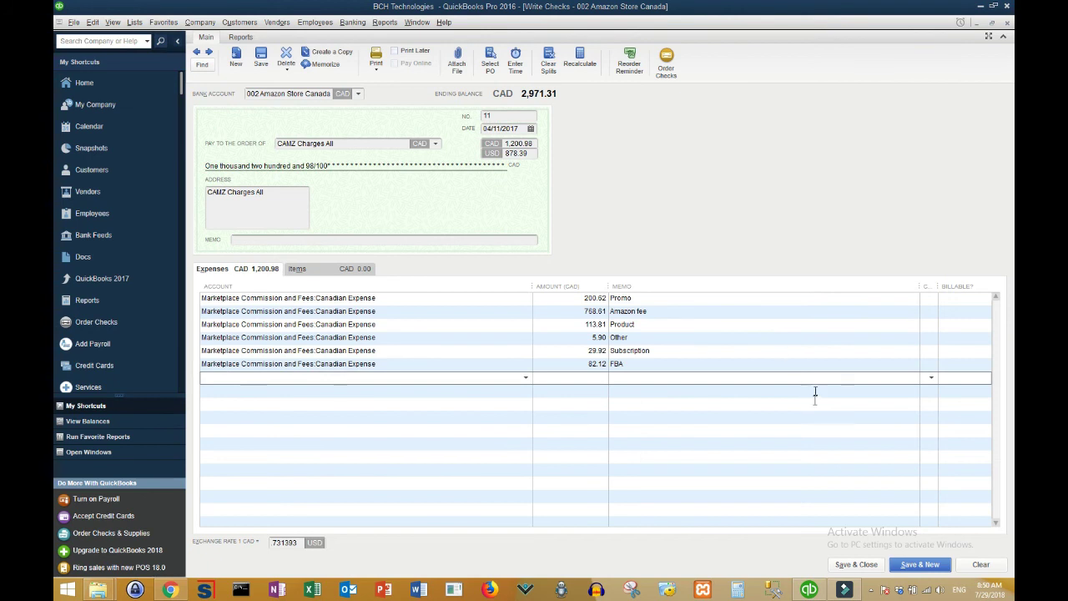
click(847, 565)
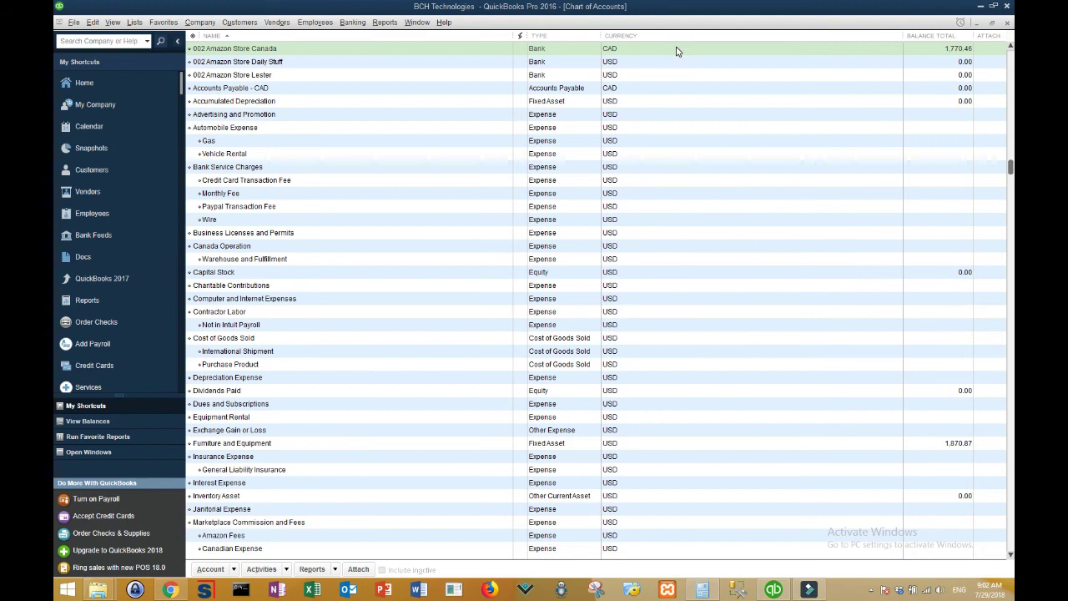
click(674, 54)
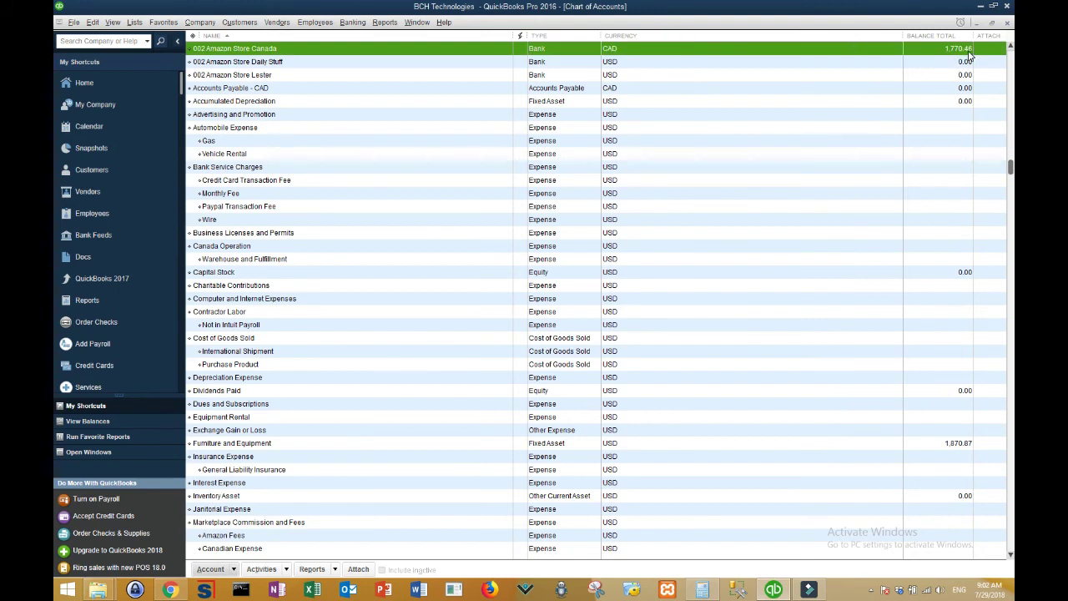
right_click(831, 55)
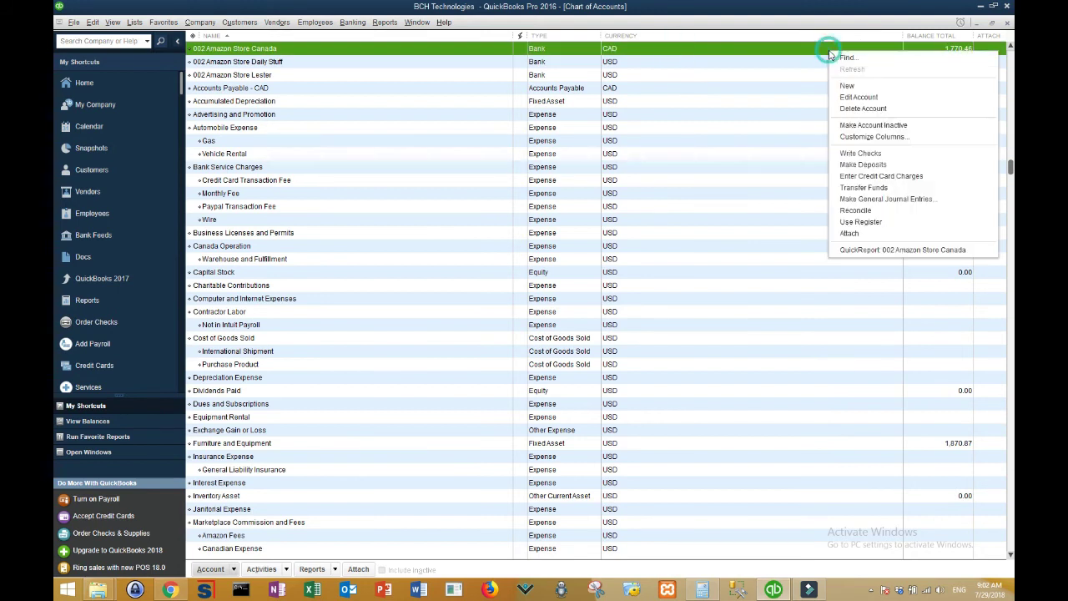
double_click(782, 55)
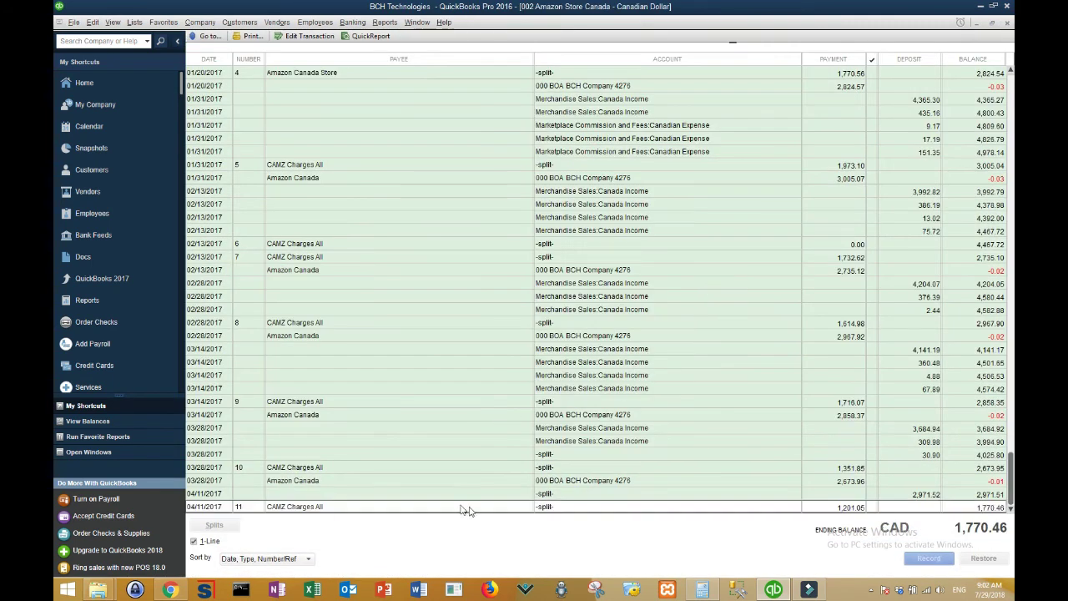
click(541, 495)
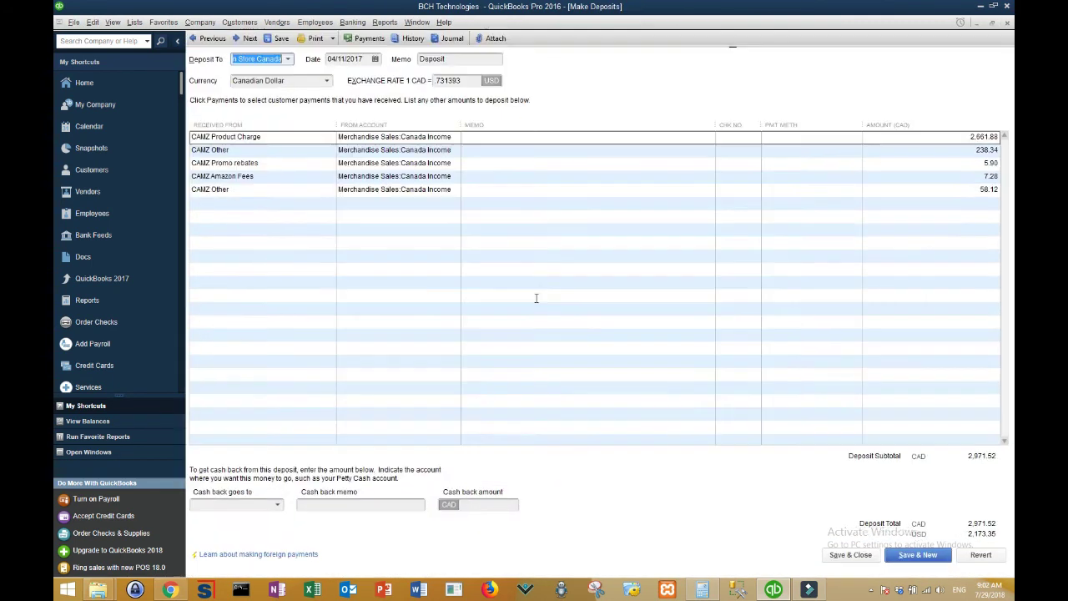
click(959, 145)
click(961, 162)
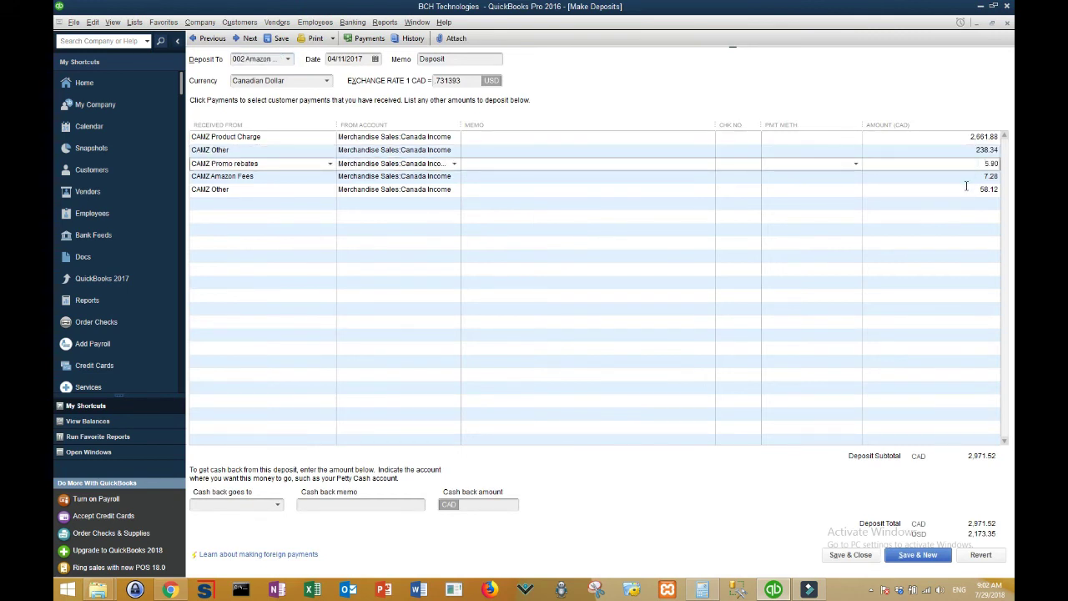
click(1007, 22)
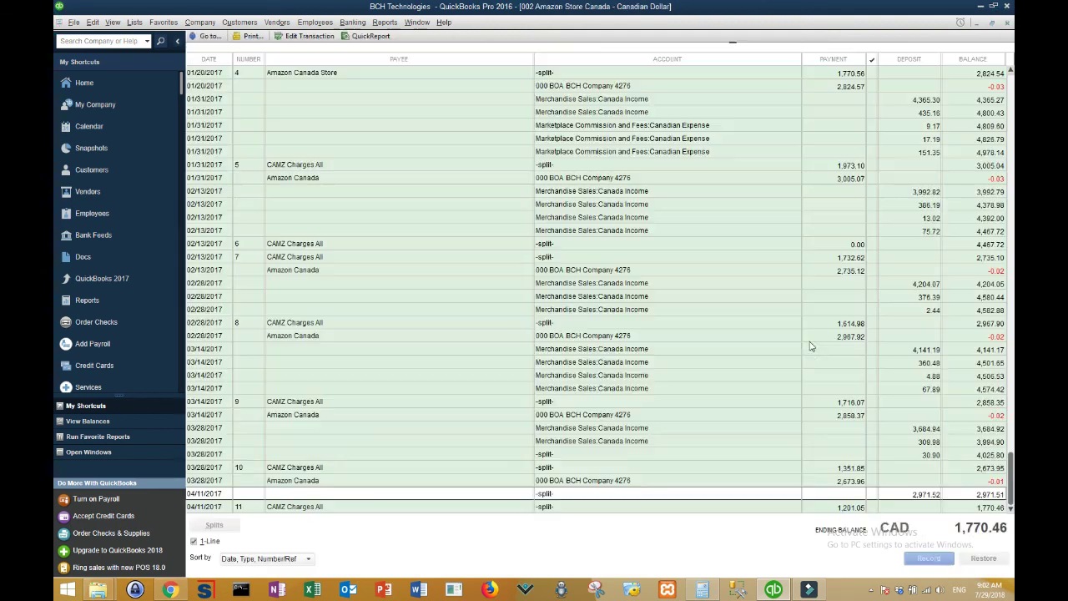
double_click(591, 506)
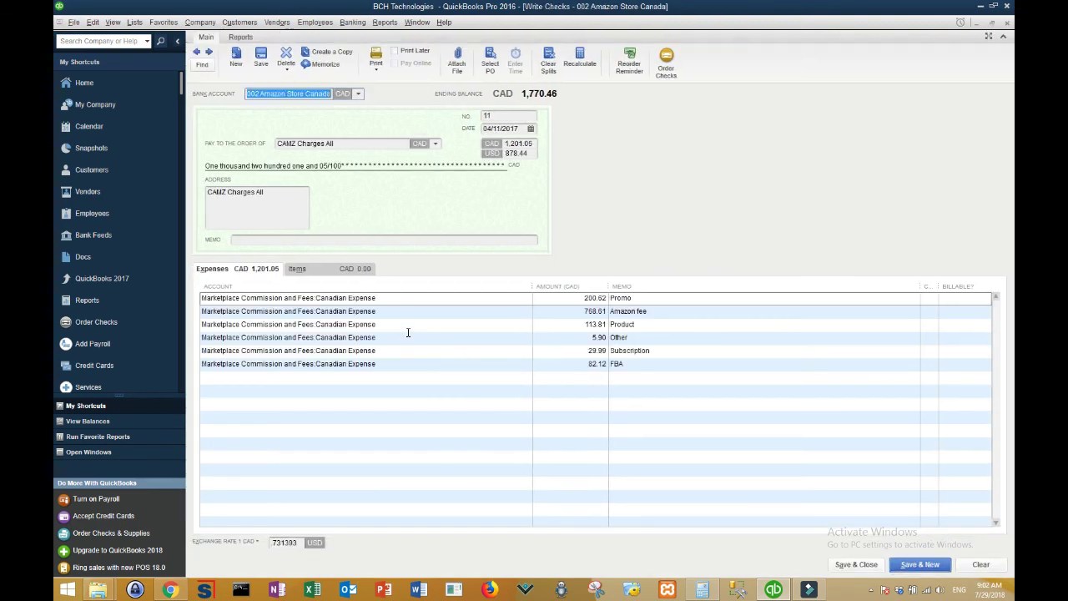
click(1005, 23)
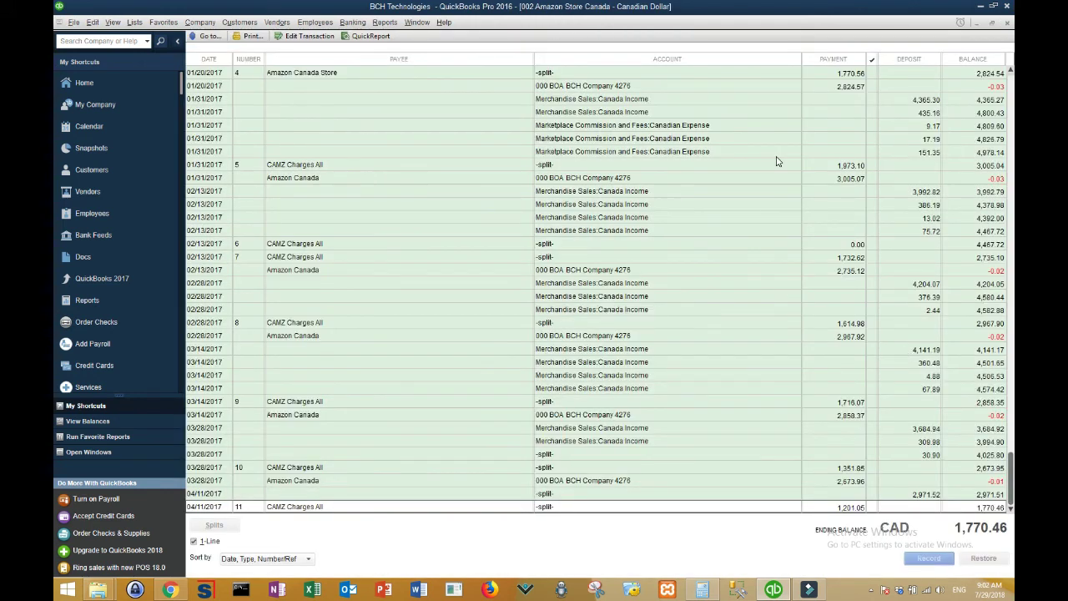
- Return to the chart of accounts and start a funds transfer from 002 Amazon Store Canada
click(1007, 24)
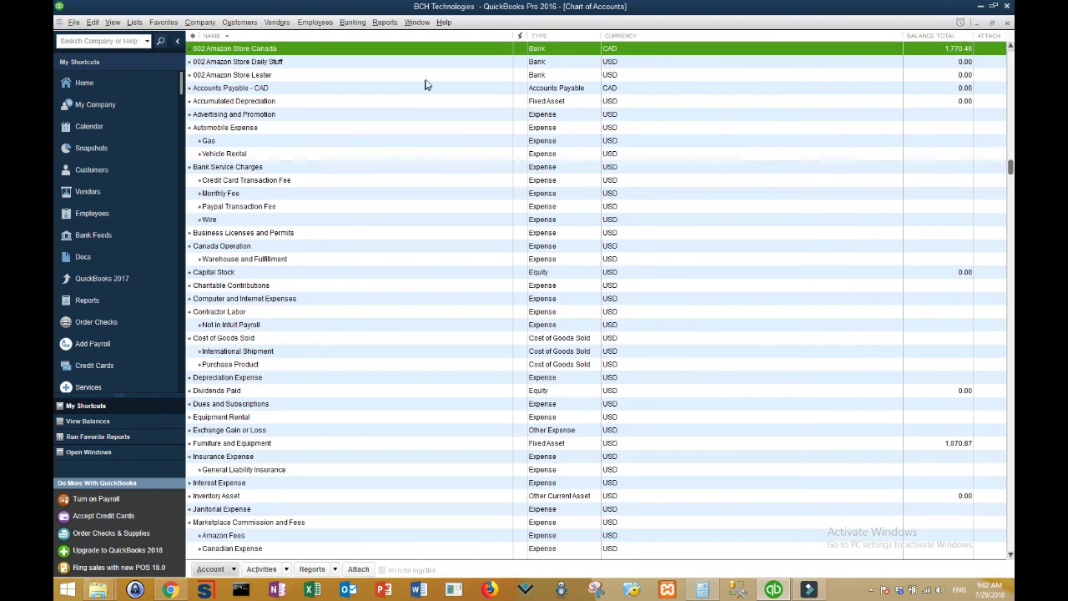
click(1010, 46)
click(1010, 45)
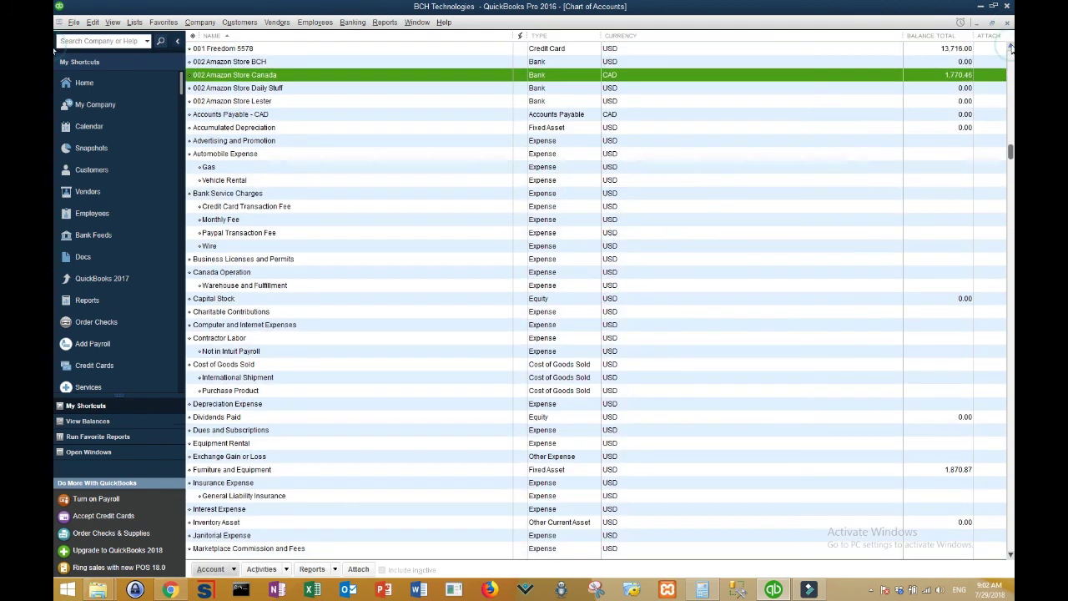
right_click(644, 79)
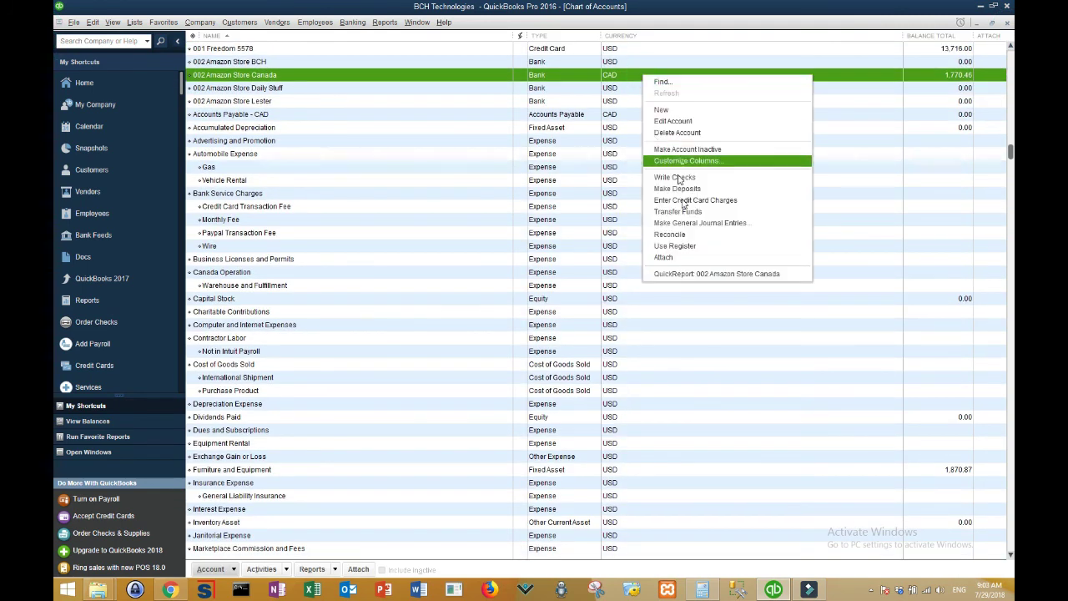
click(680, 278)
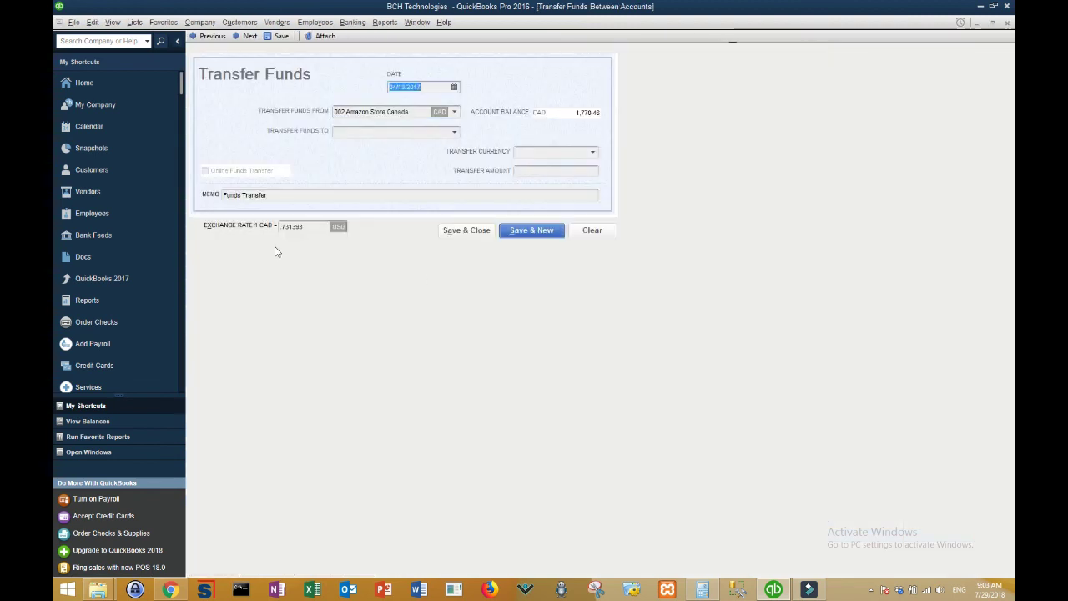
- Set the transfer currency to Canadian Dollar and the destination to the BOA company account
click(308, 226)
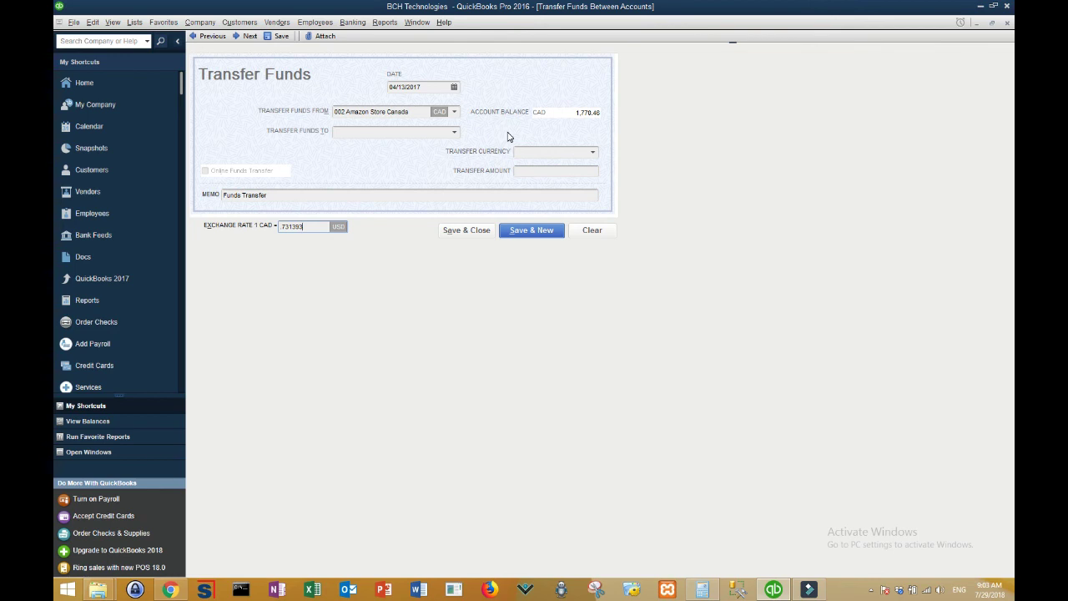
click(409, 111)
click(595, 156)
click(559, 166)
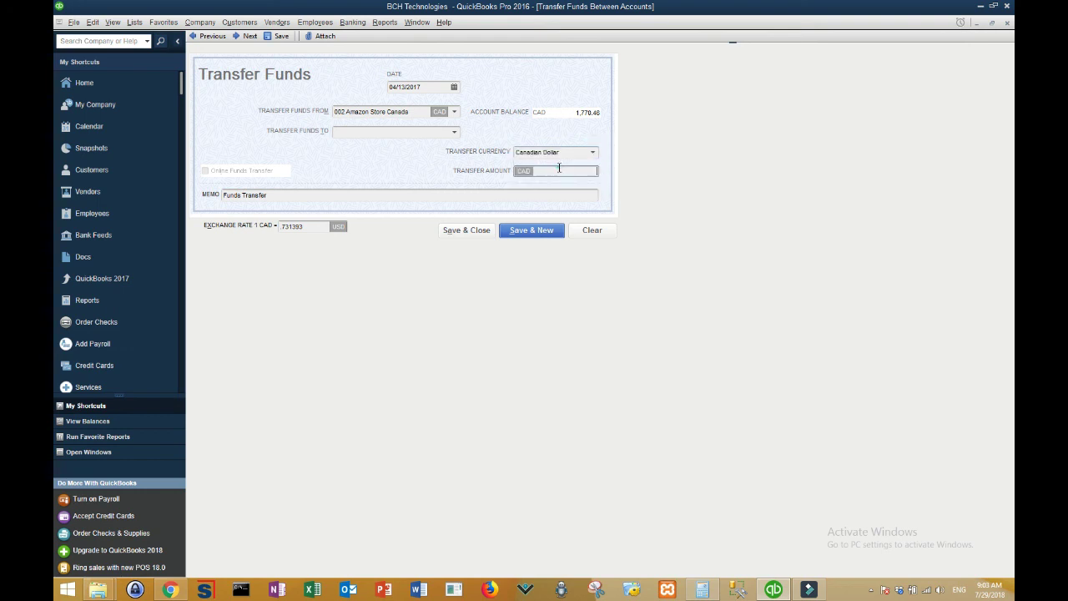
click(454, 135)
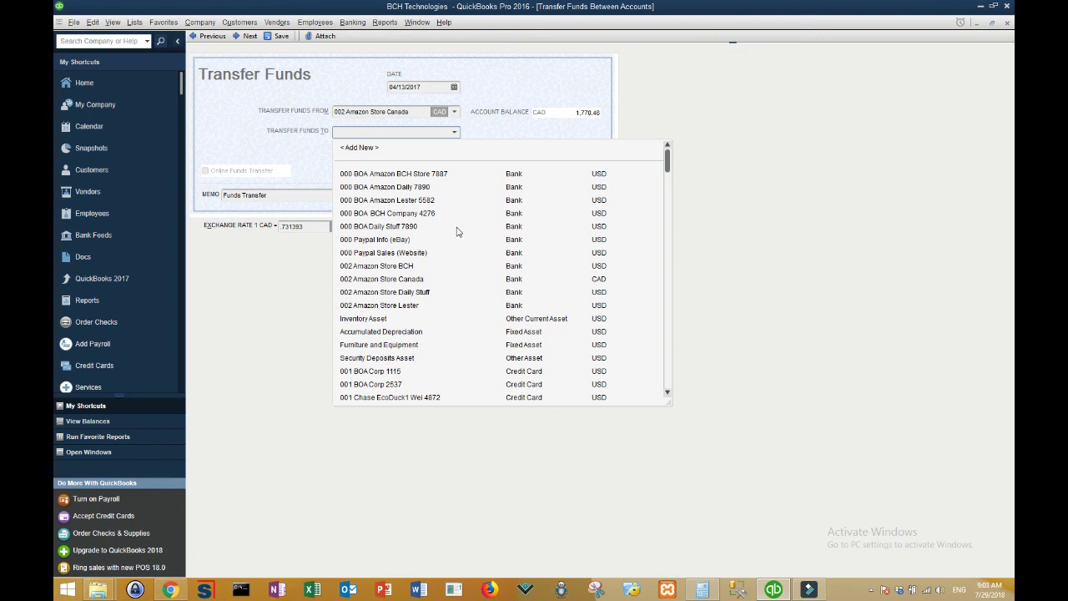
click(426, 213)
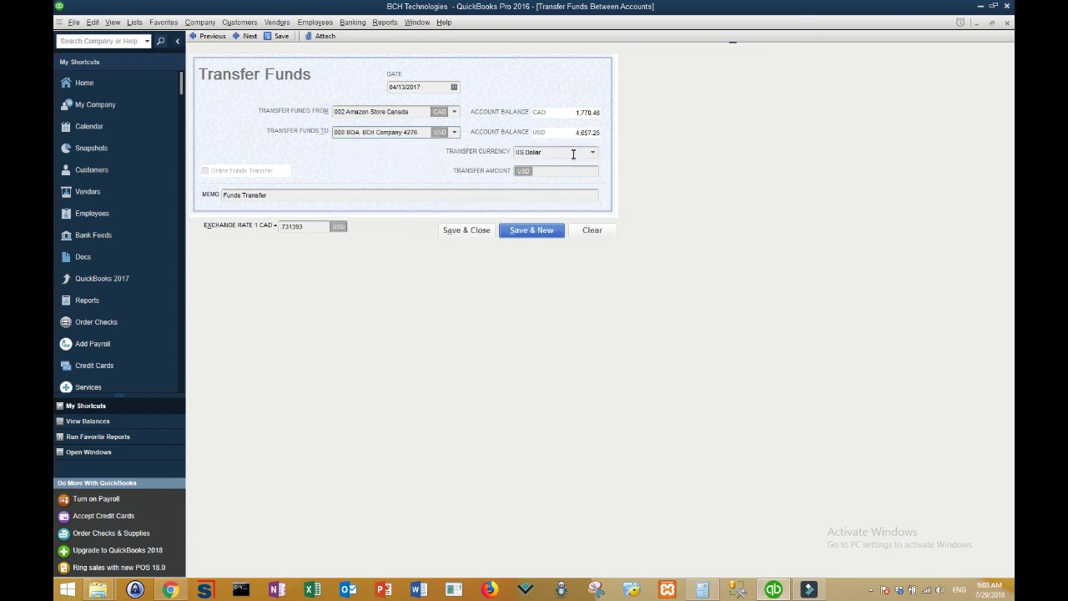
- Enter a 1294.91 transfer amount, save it, and confirm the Canadian register balance is -0.01
click(545, 175)
text(1294.91)
click(664, 171)
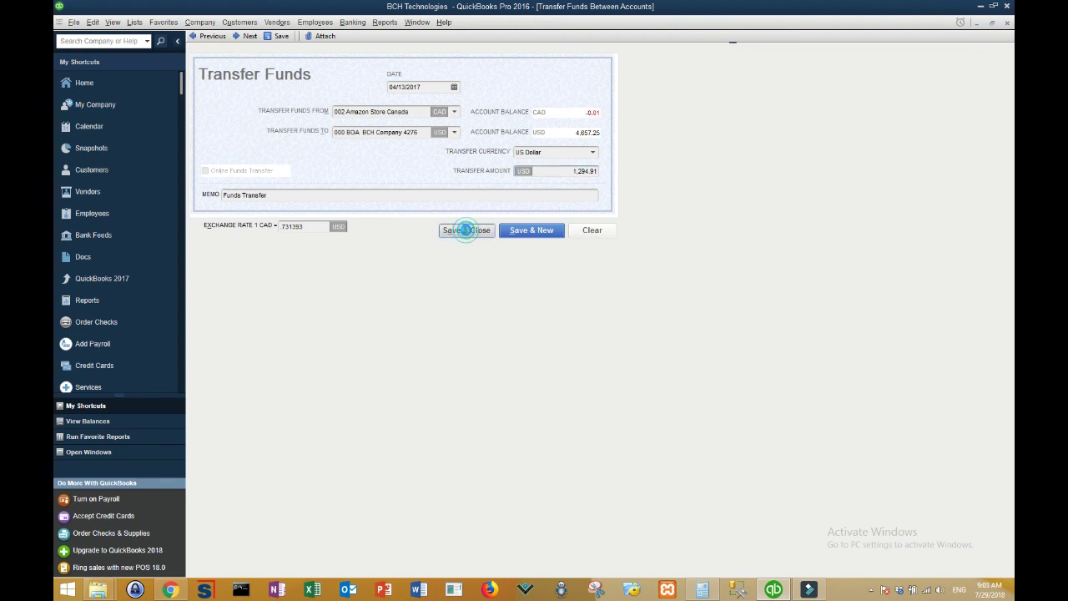
click(467, 230)
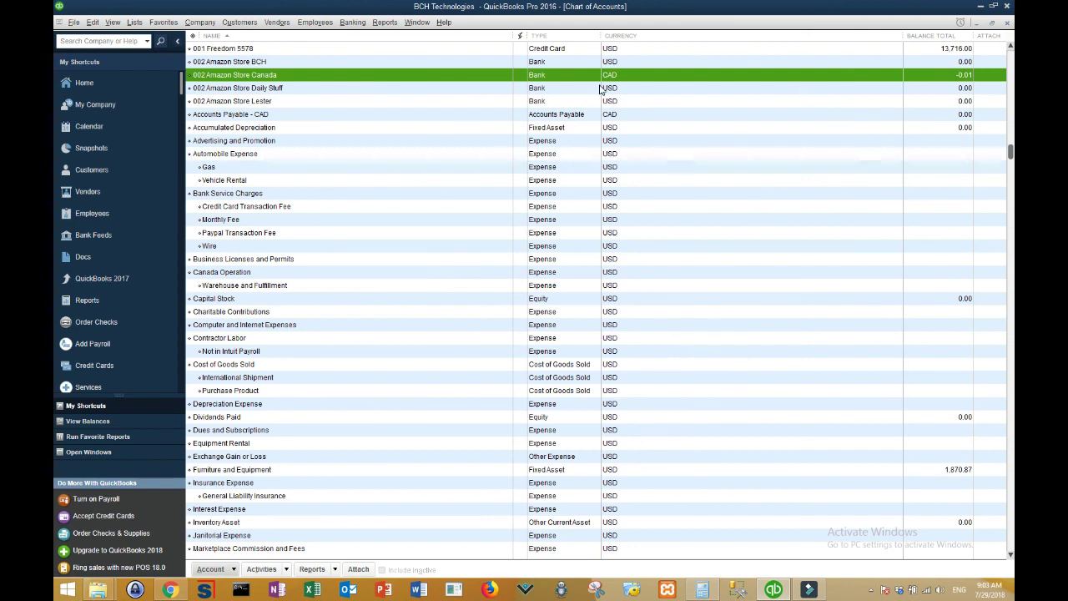
double_click(275, 79)
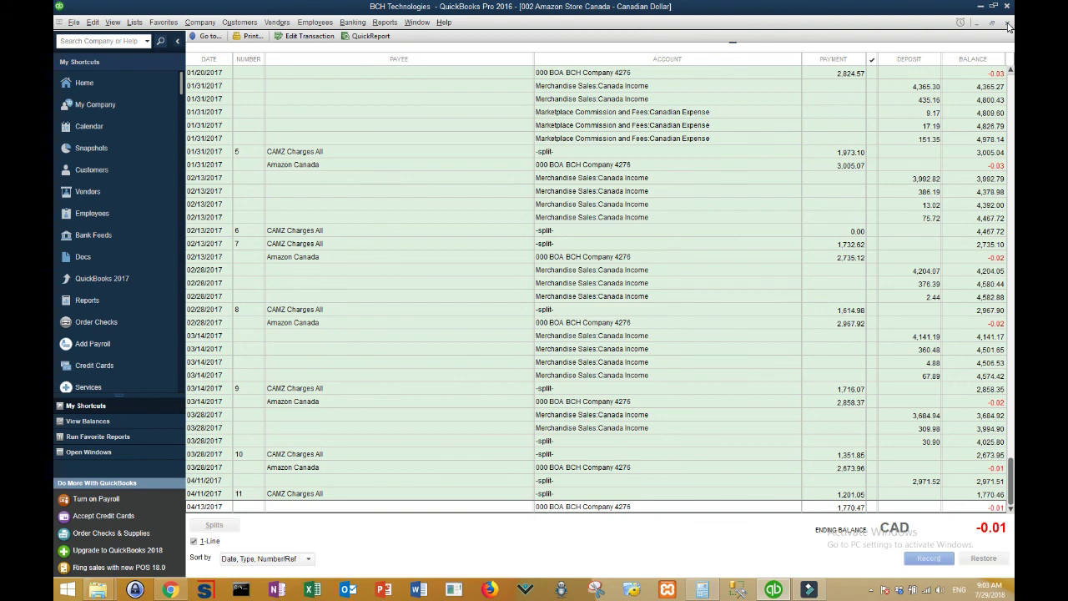
click(1008, 25)
click(775, 589)
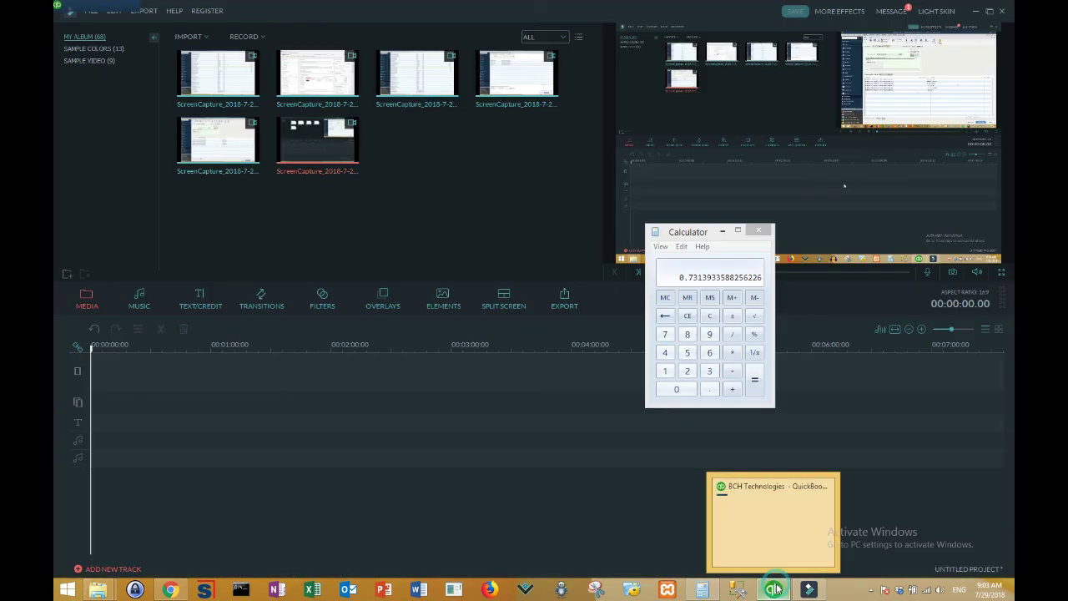
mouse_move(808, 592)
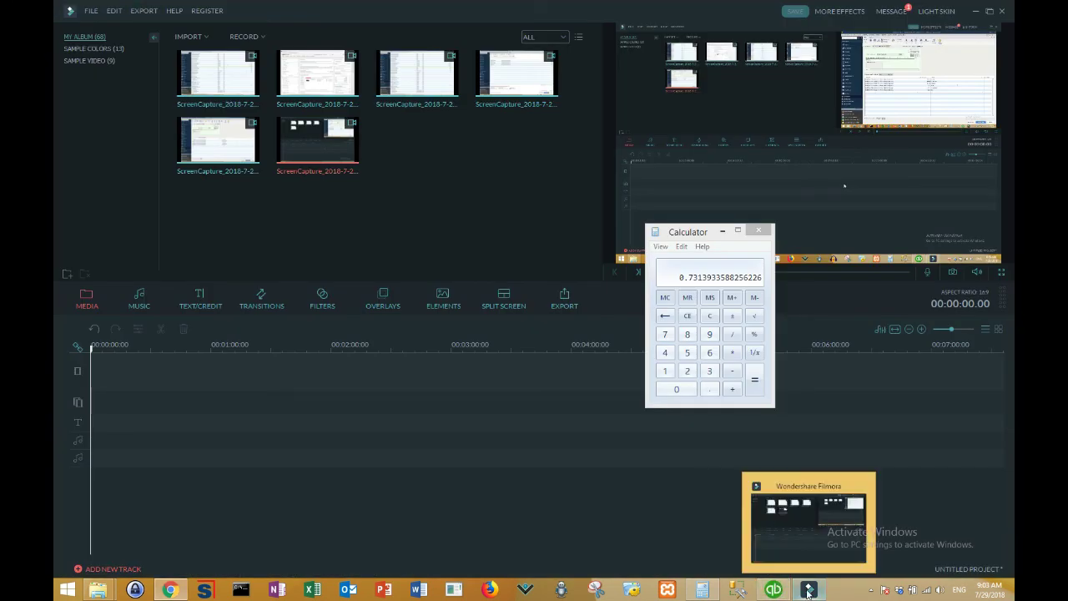